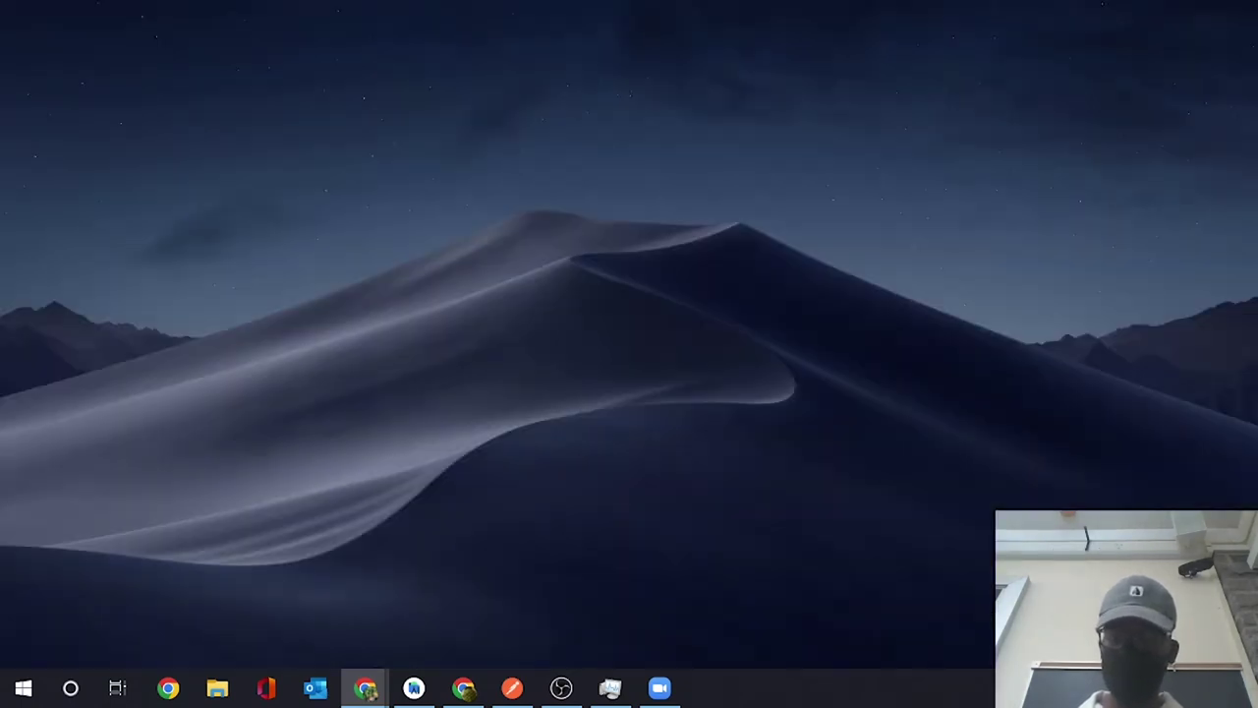
- Return to Postman, where the Google Maps API request still shows its 200 OK response
{"action": "key", "text": "Right"}
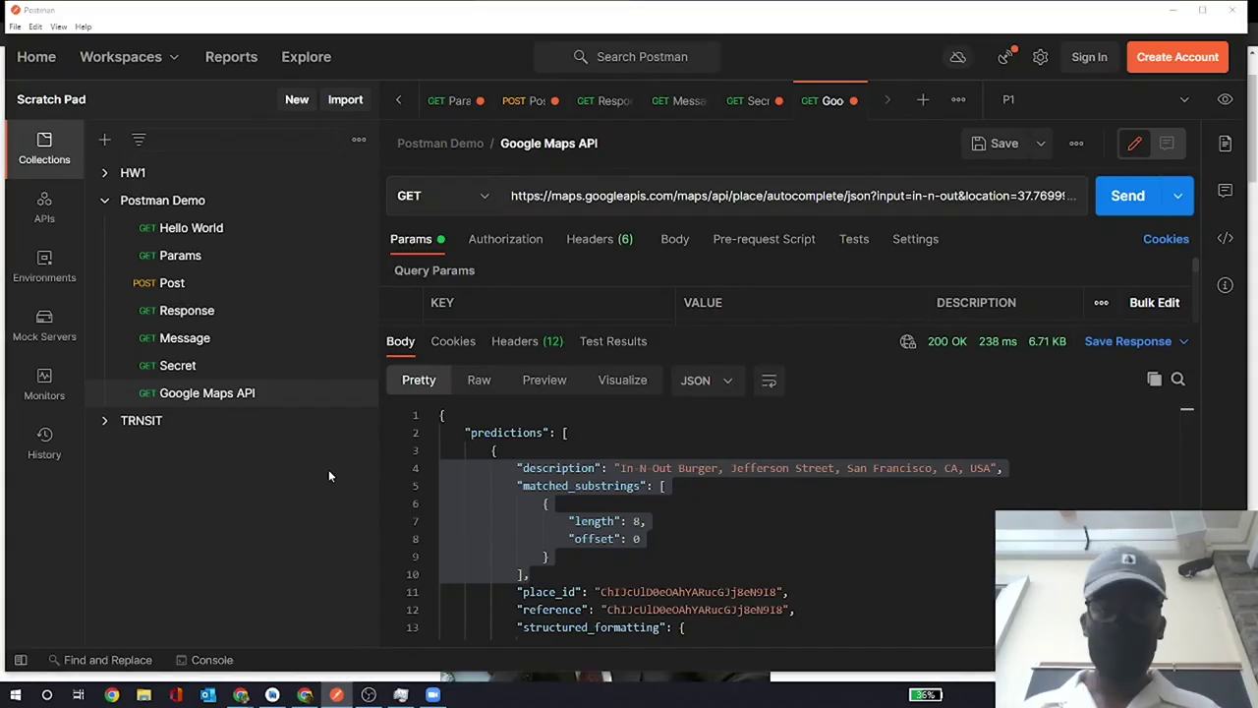
{"action": "key", "text": "alt+Tab"}
{"action": "key", "text": "alt+Tab"}
{"action": "key", "text": "alt+Tab"}
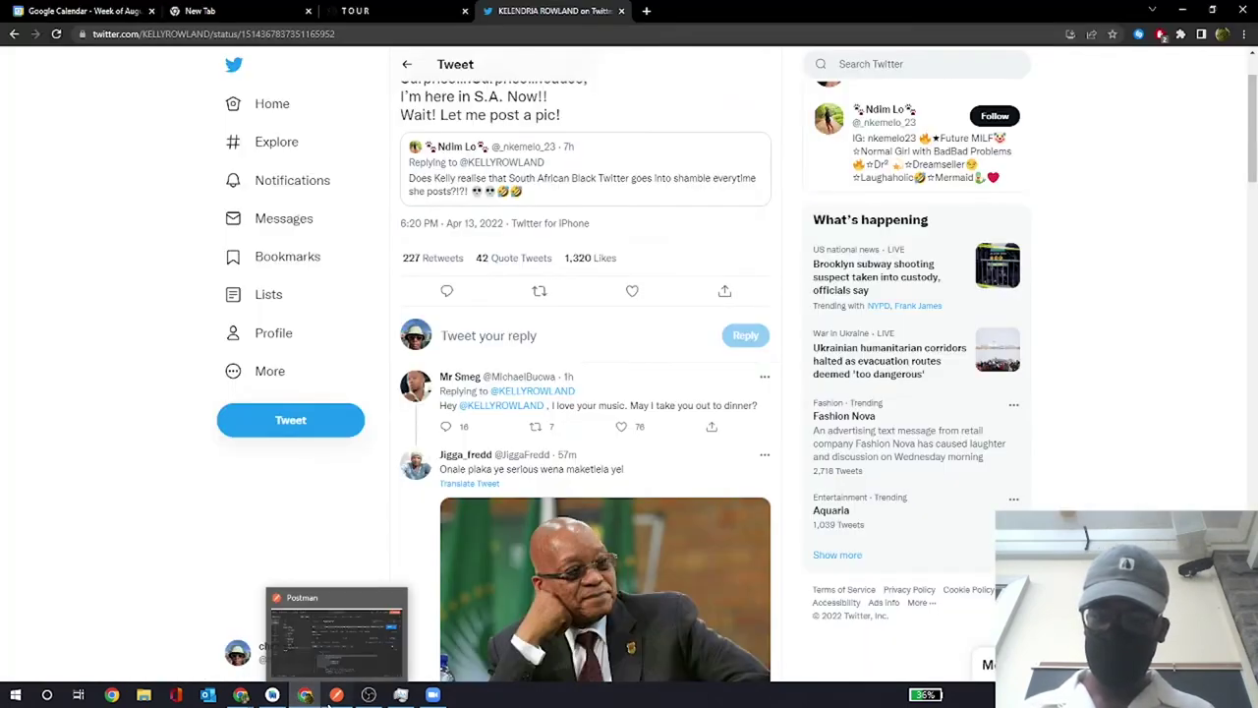
{"action": "left_click", "coordinate": [337, 696]}
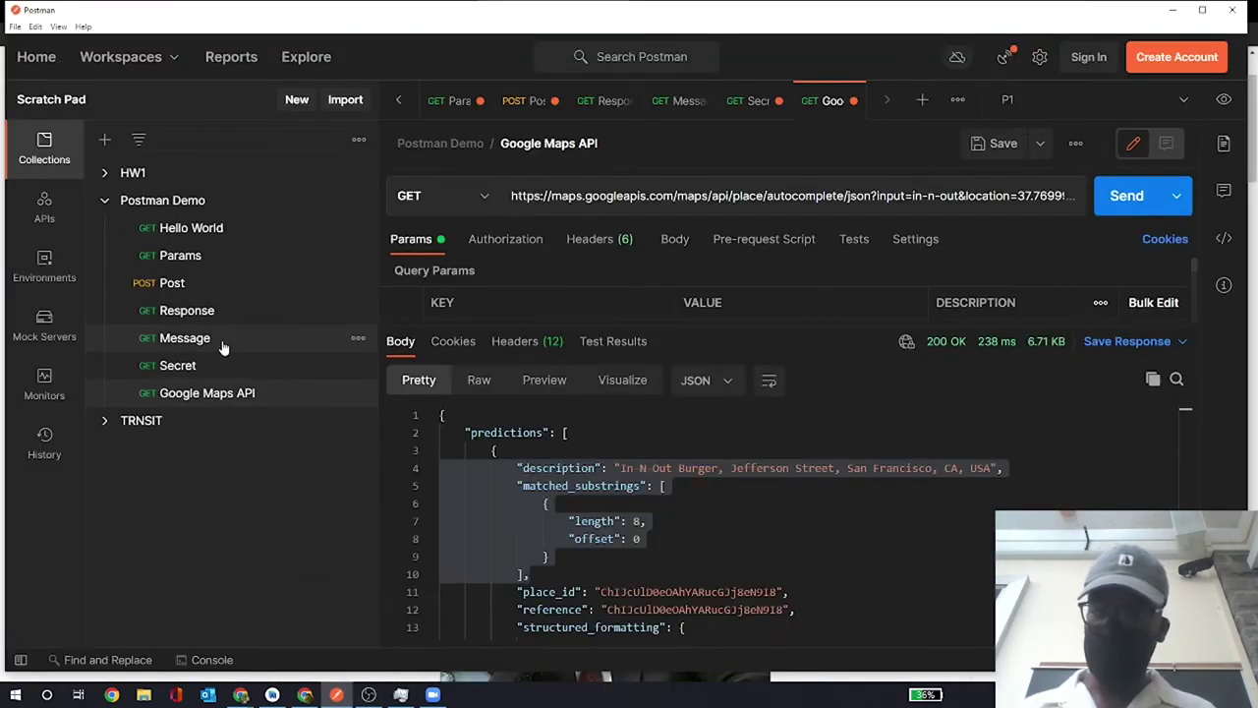
- Open and send the Postman Demo Message request, which returns 'You'll never figure out how to change me'
{"action": "left_click", "coordinate": [243, 339]}
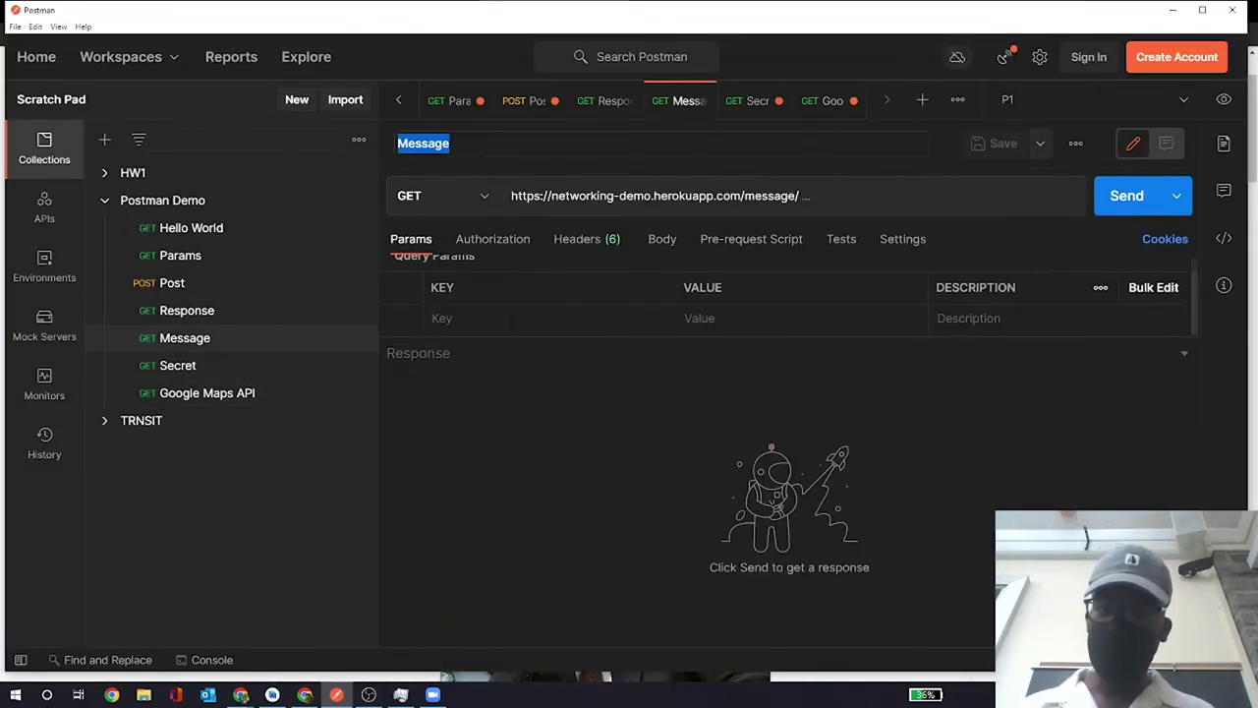
{"action": "left_click", "coordinate": [1132, 202]}
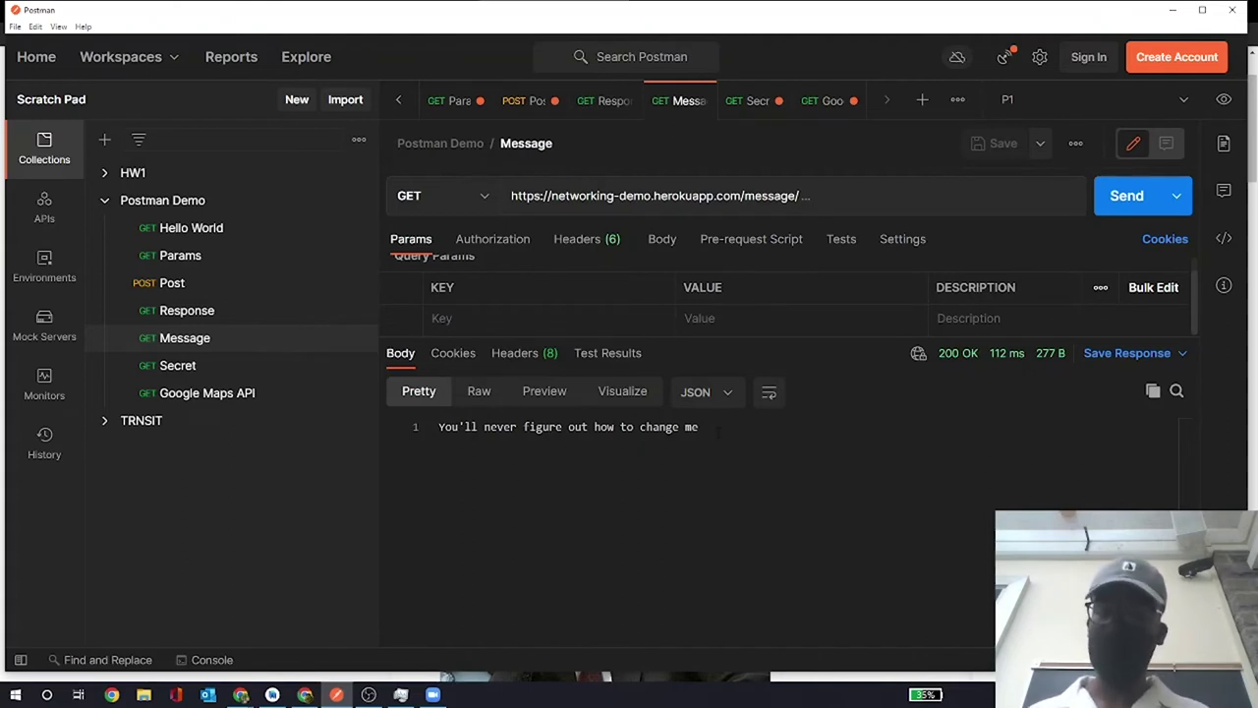
{"action": "left_click_drag", "start_coordinate": [719, 433], "coordinate": [411, 423]}
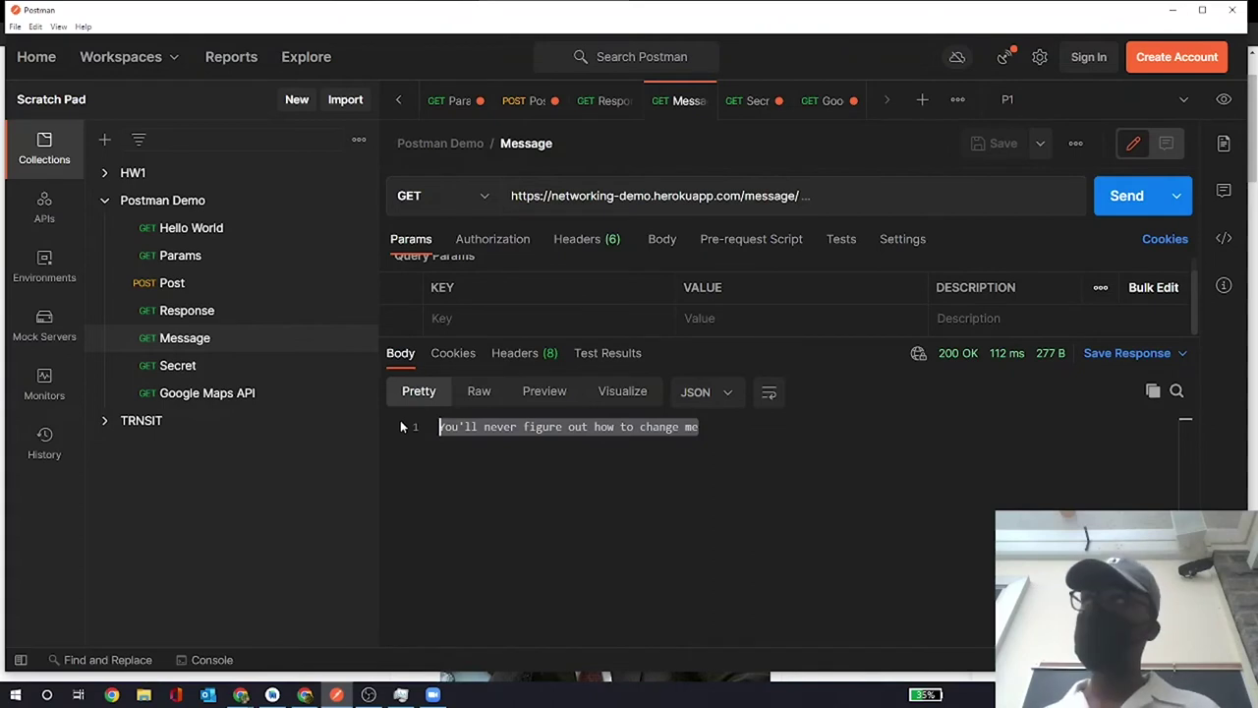
{"action": "left_click", "coordinate": [579, 477]}
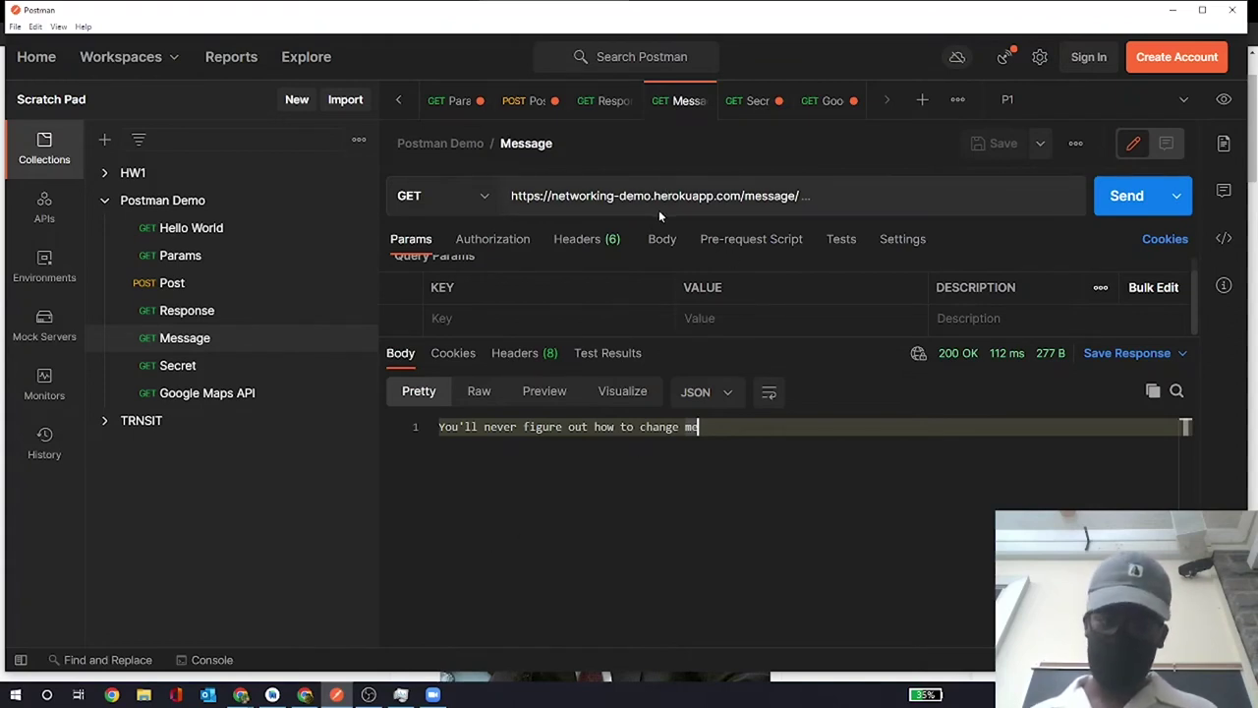
- Enlarge Postman's interface with Ctrl+= and bring up the display projection options
{"action": "key", "text": "ctrl+equal"}
{"action": "key", "text": "ctrl+equal"}
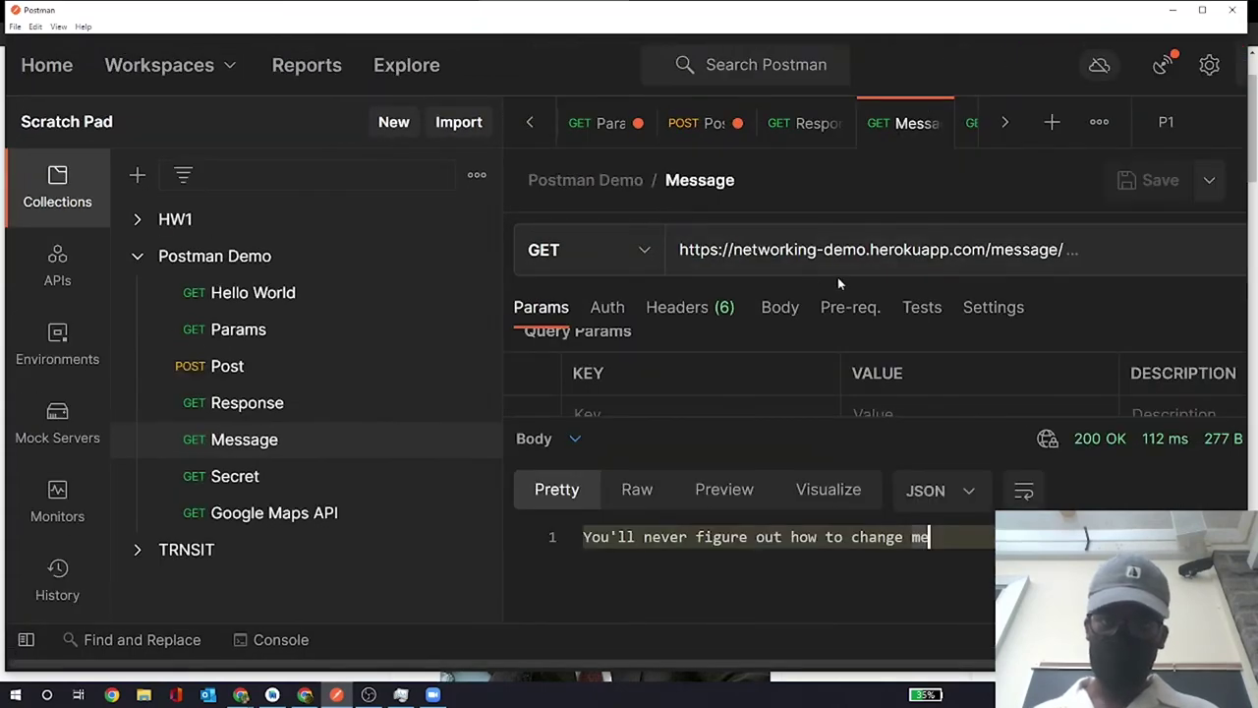
{"action": "left_click", "coordinate": [839, 250]}
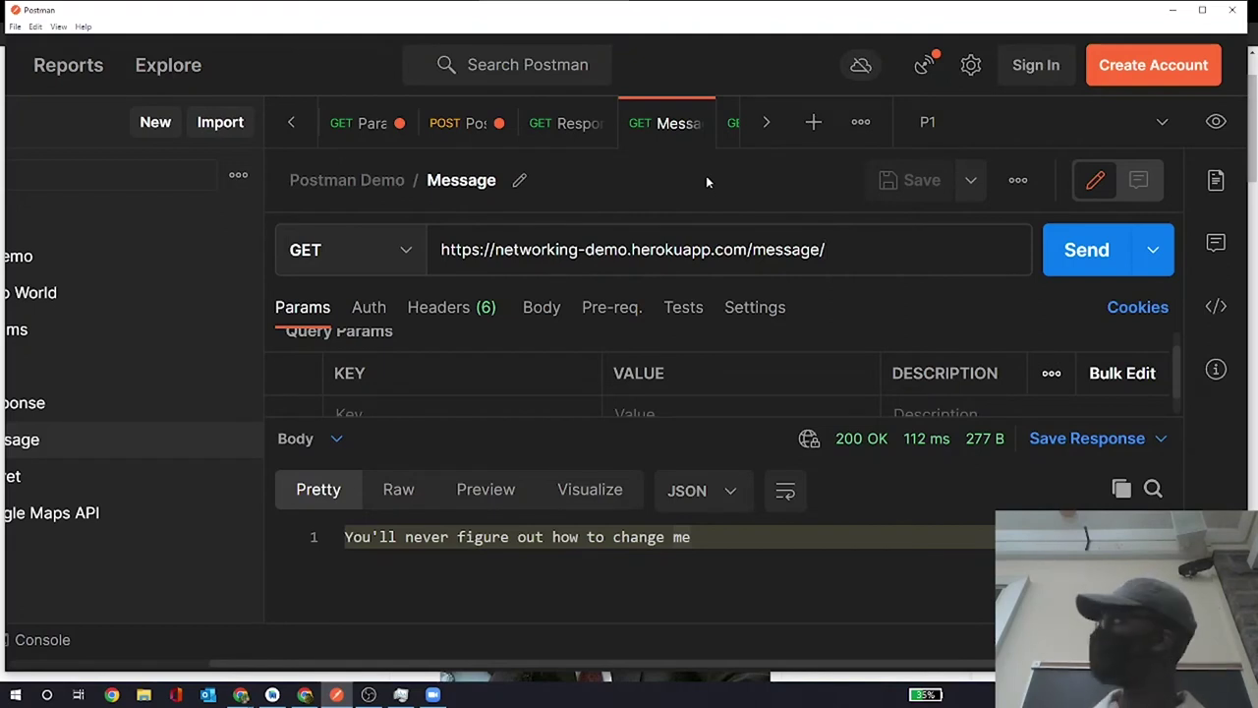
{"action": "key", "text": "super+p"}
{"action": "key", "text": "super+p"}
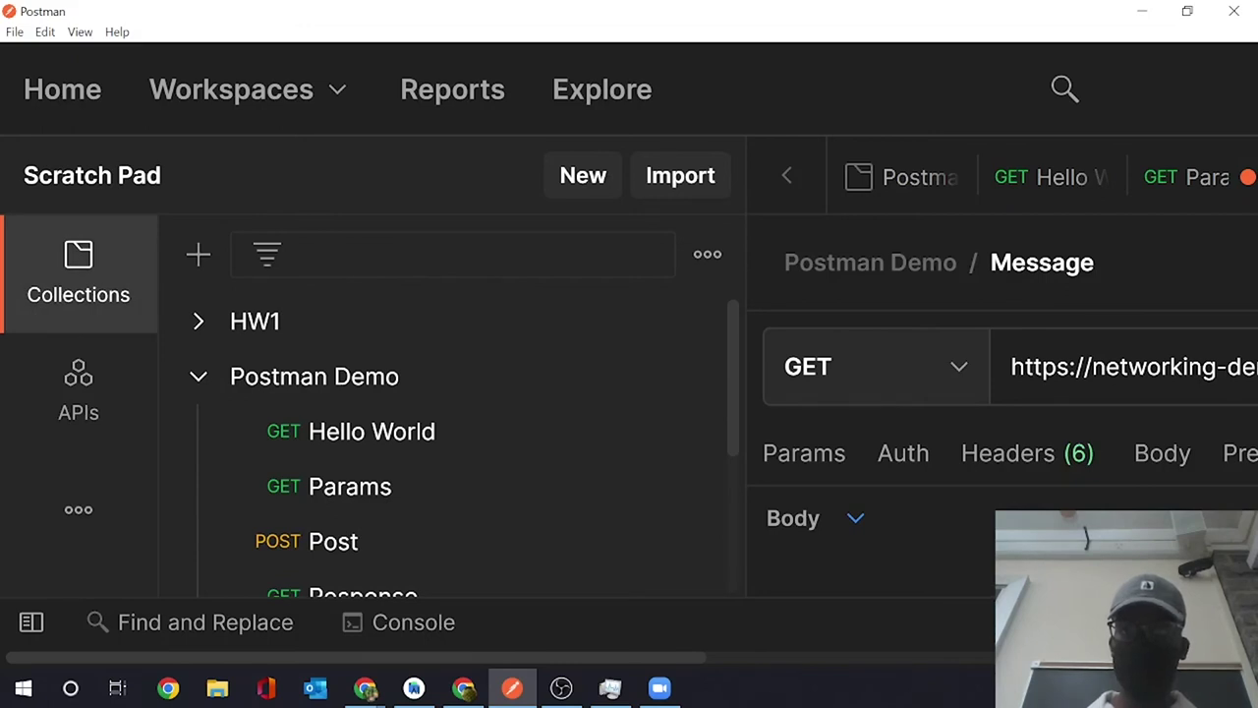
{"action": "key", "text": "alt+Tab"}
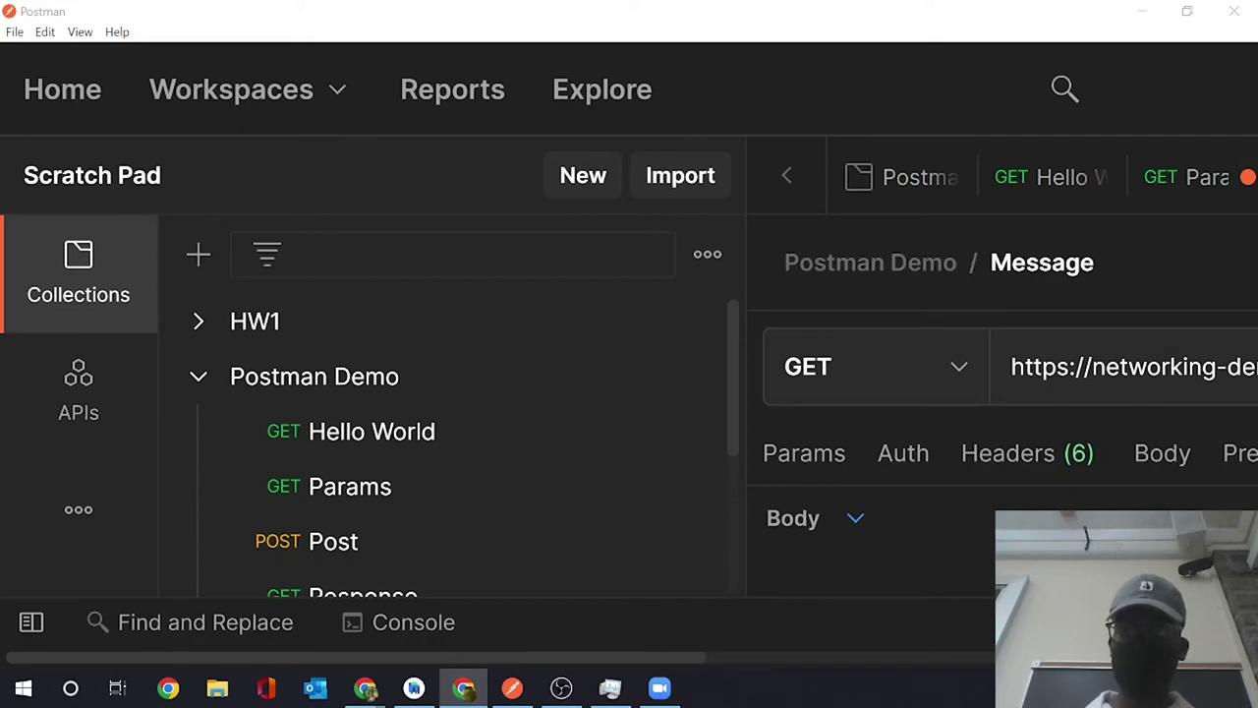
{"action": "key", "text": "alt+Tab"}
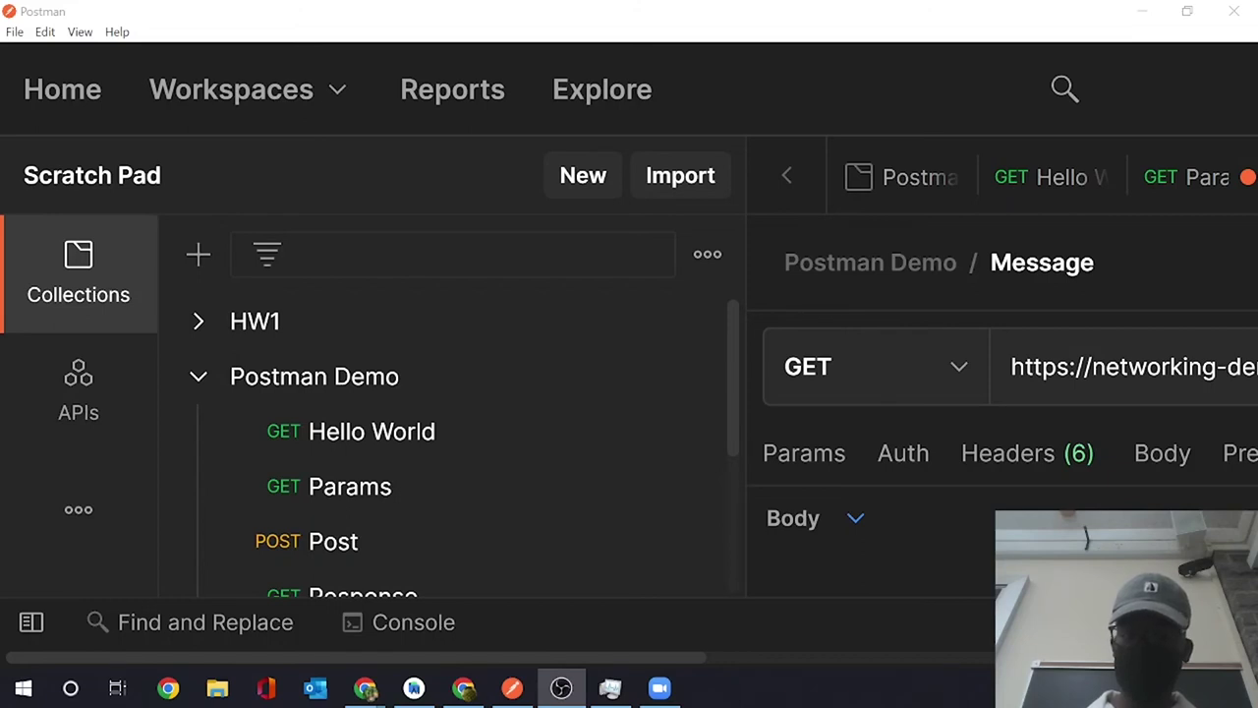
{"action": "key", "text": "alt+Tab"}
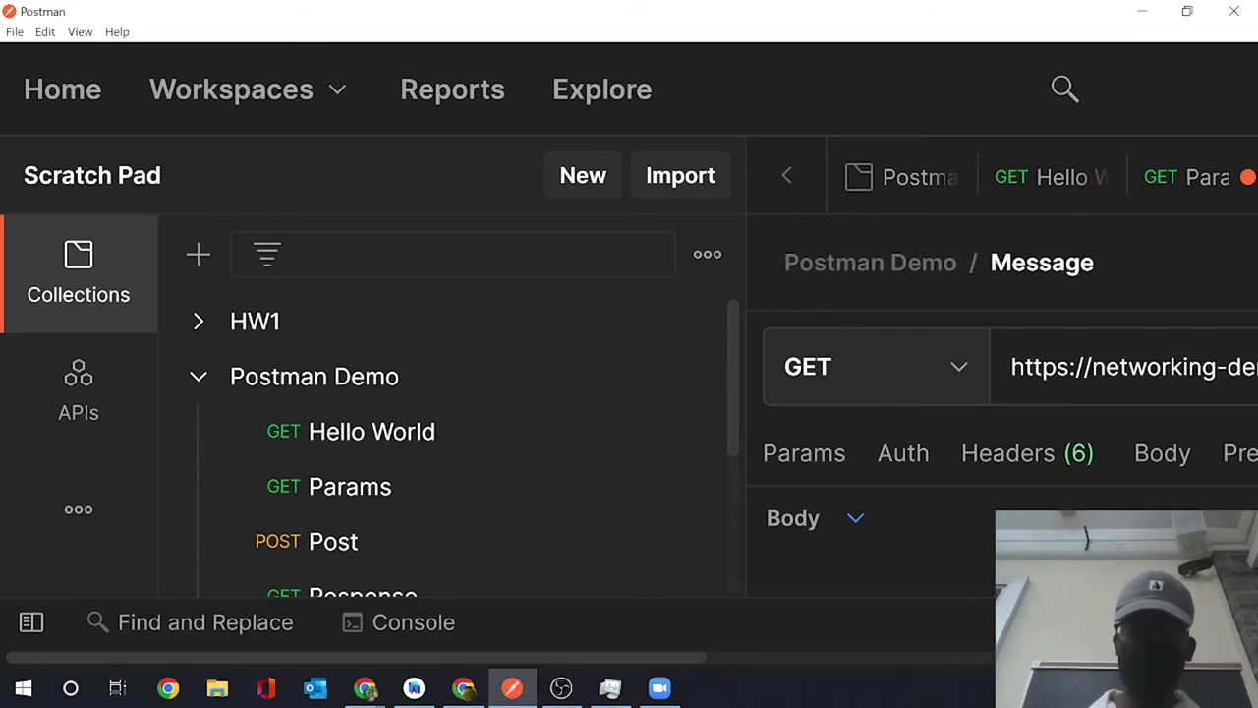
{"action": "key", "text": "ctrl+minus"}
{"action": "key", "text": "ctrl+minus"}
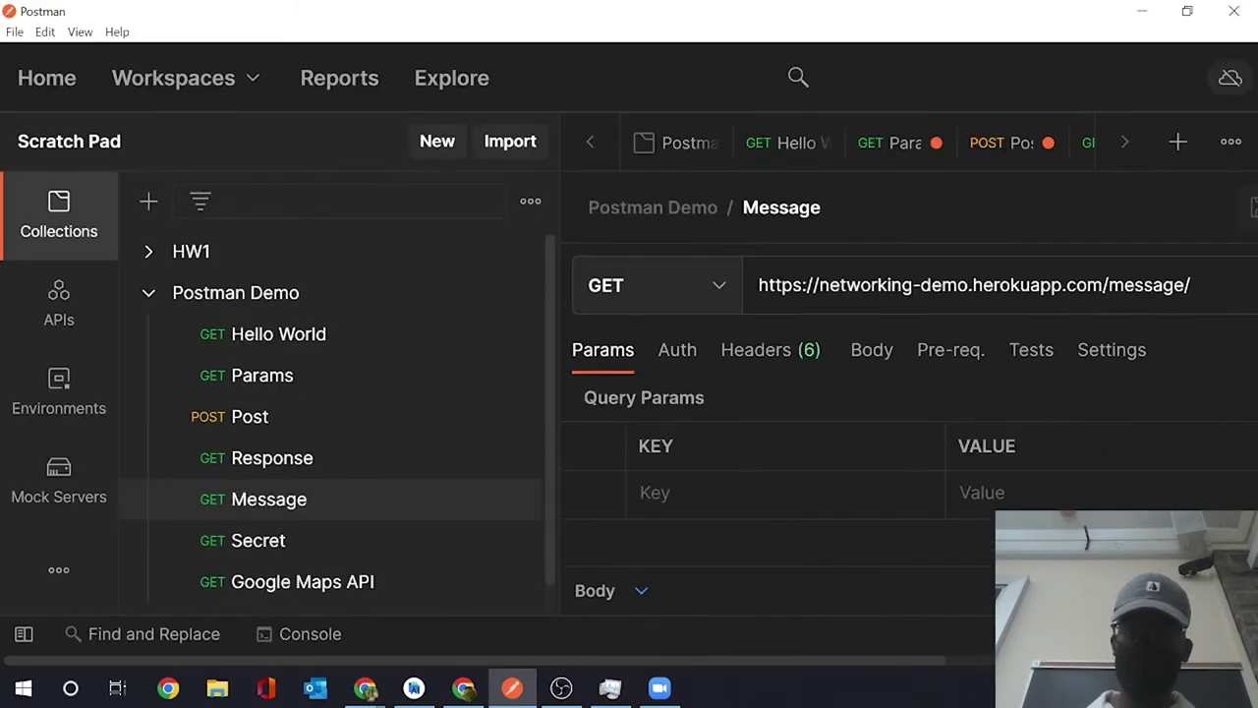
{"action": "key", "text": "ctrl+minus"}
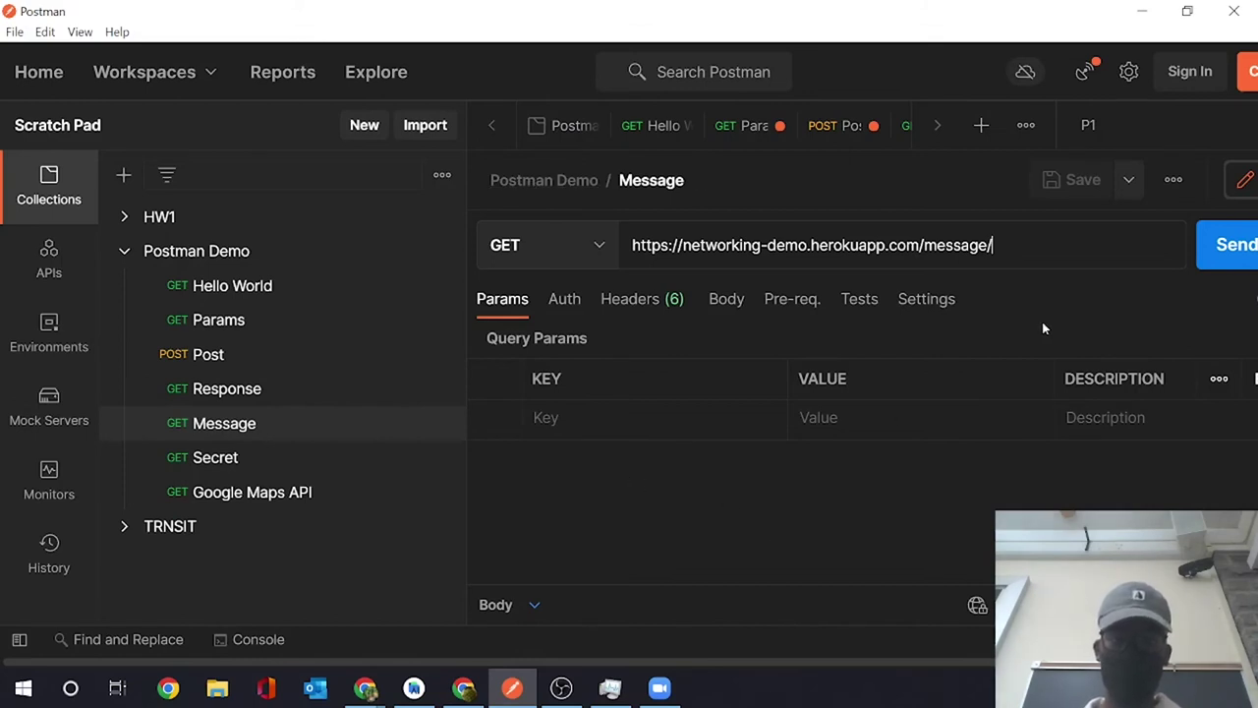
- Enlarge the response panel and resend the Message request repeatedly, getting 200 OK in 38 ms
{"action": "left_click", "coordinate": [1216, 264]}
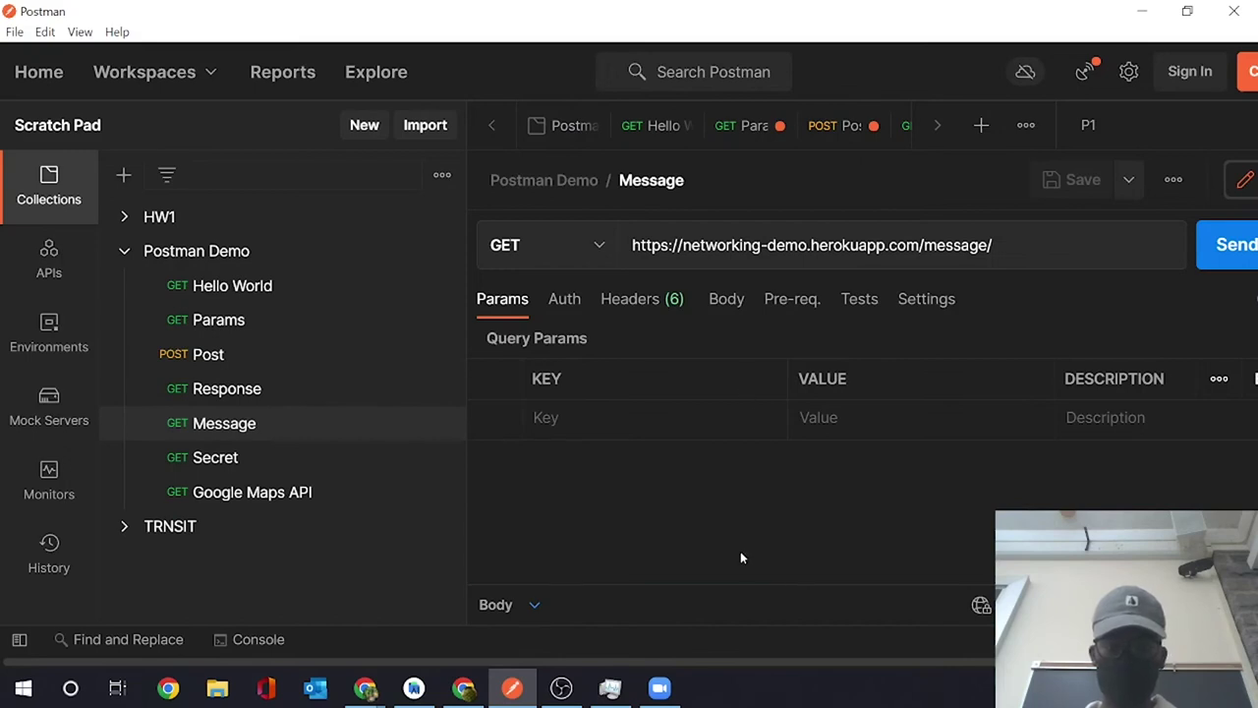
{"action": "left_click_drag", "start_coordinate": [739, 583], "coordinate": [794, 353]}
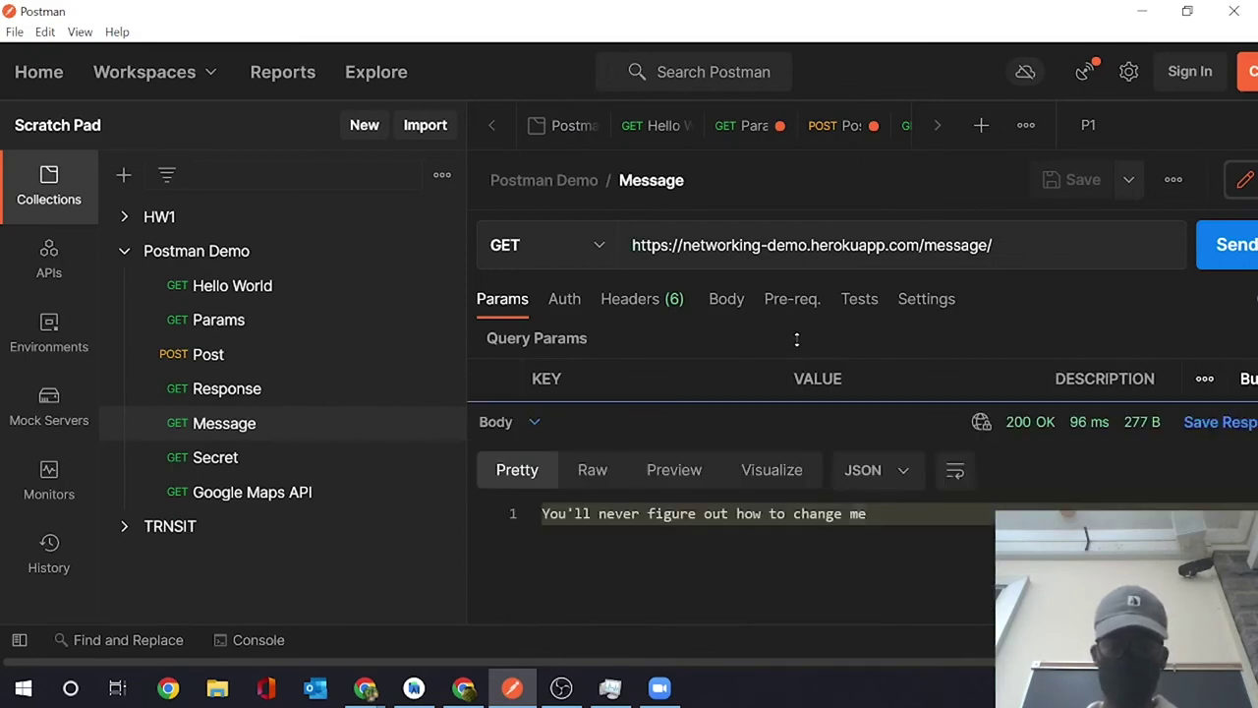
{"action": "left_click", "coordinate": [903, 584]}
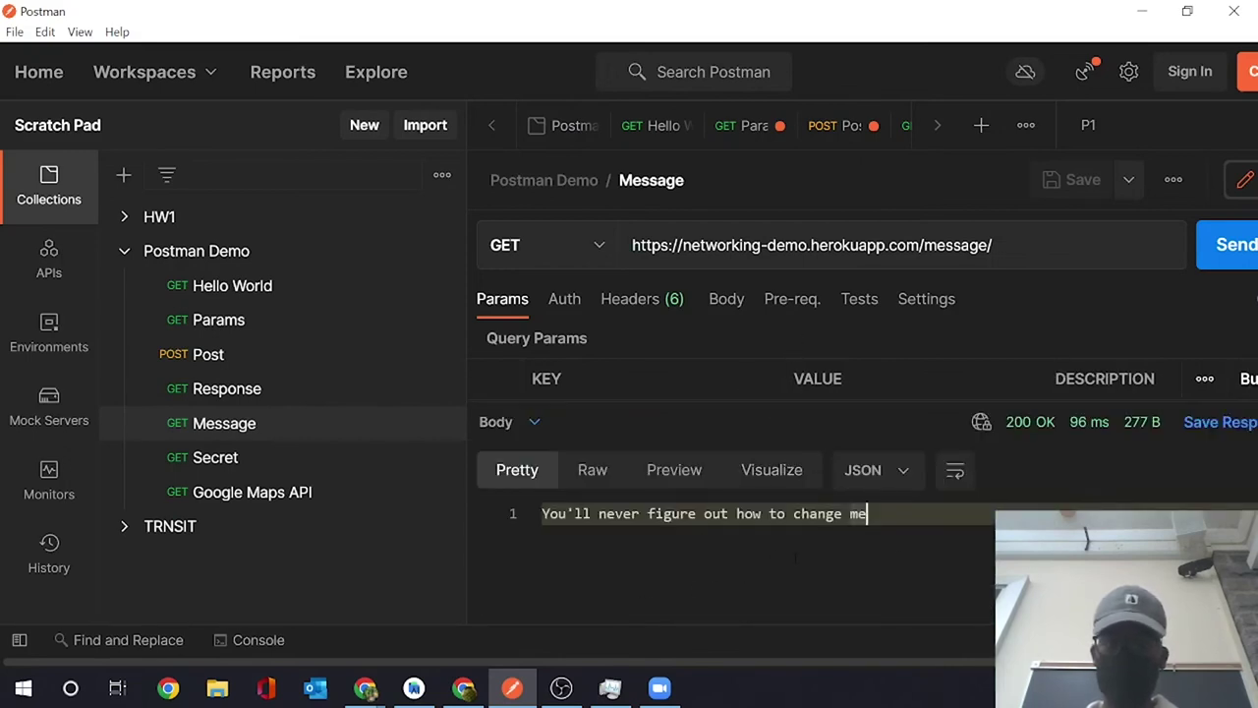
{"action": "left_click", "coordinate": [1224, 264]}
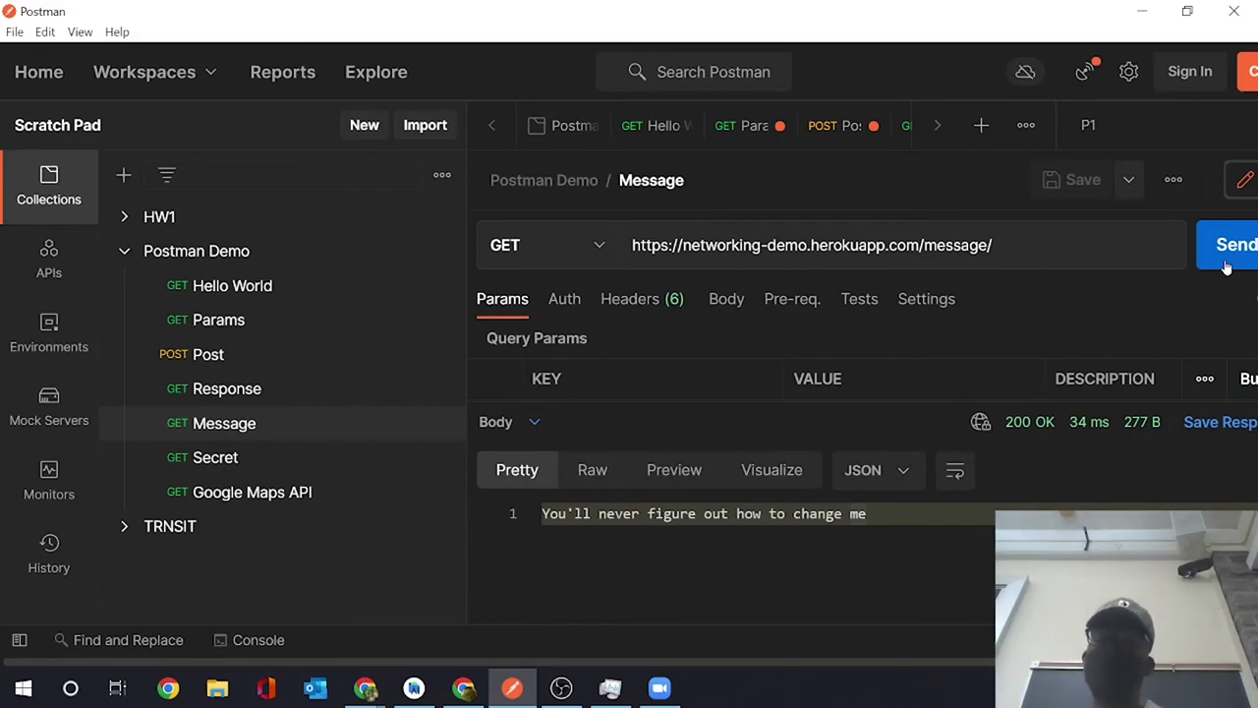
{"action": "left_click", "coordinate": [1225, 266]}
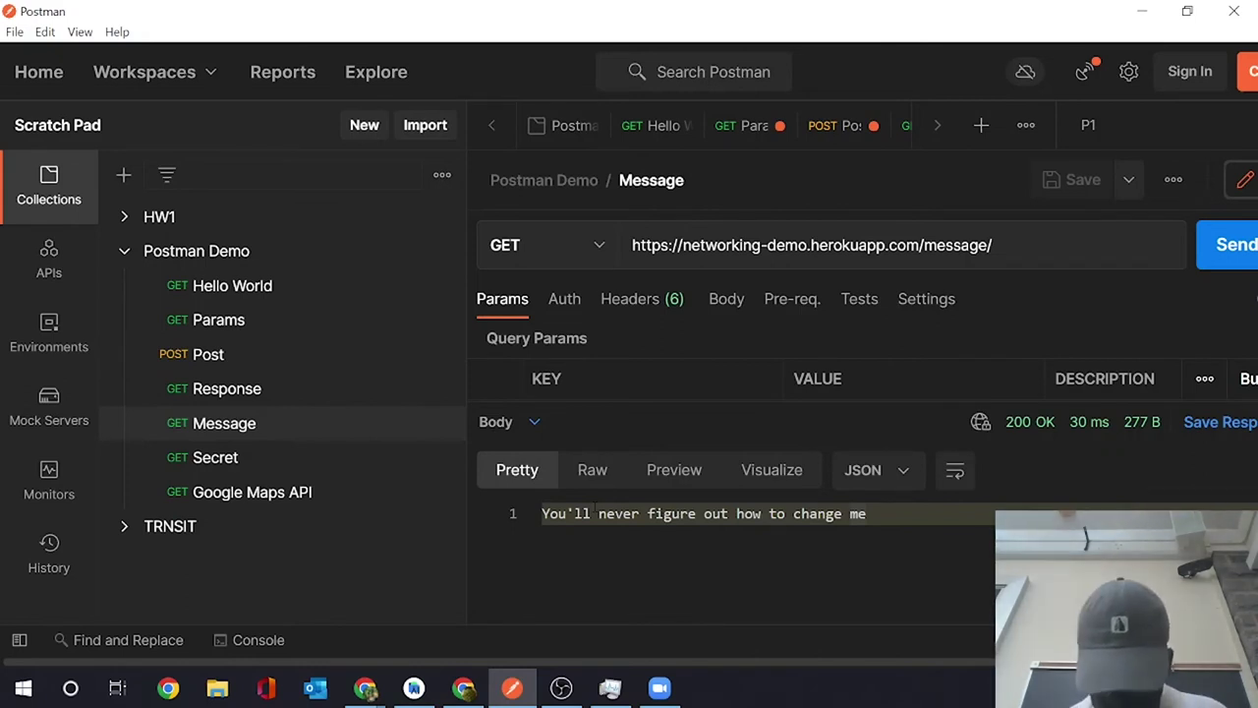
{"action": "left_click", "coordinate": [1210, 241]}
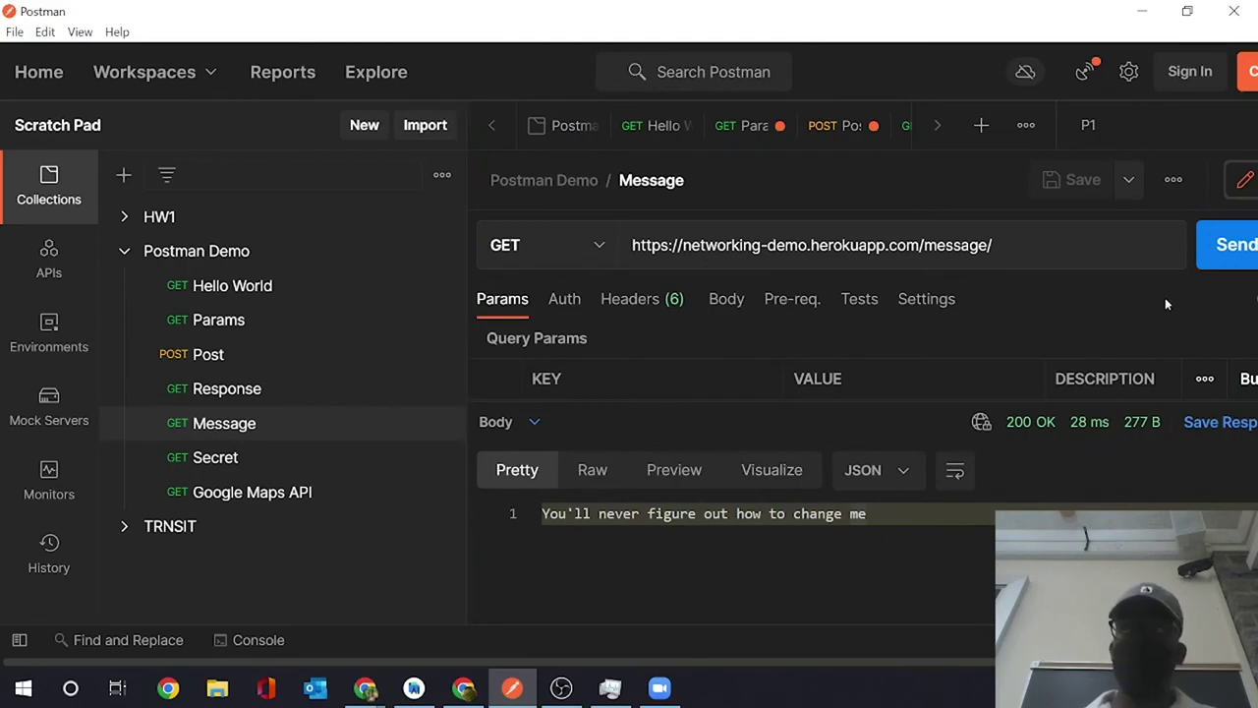
{"action": "left_click", "coordinate": [1228, 267]}
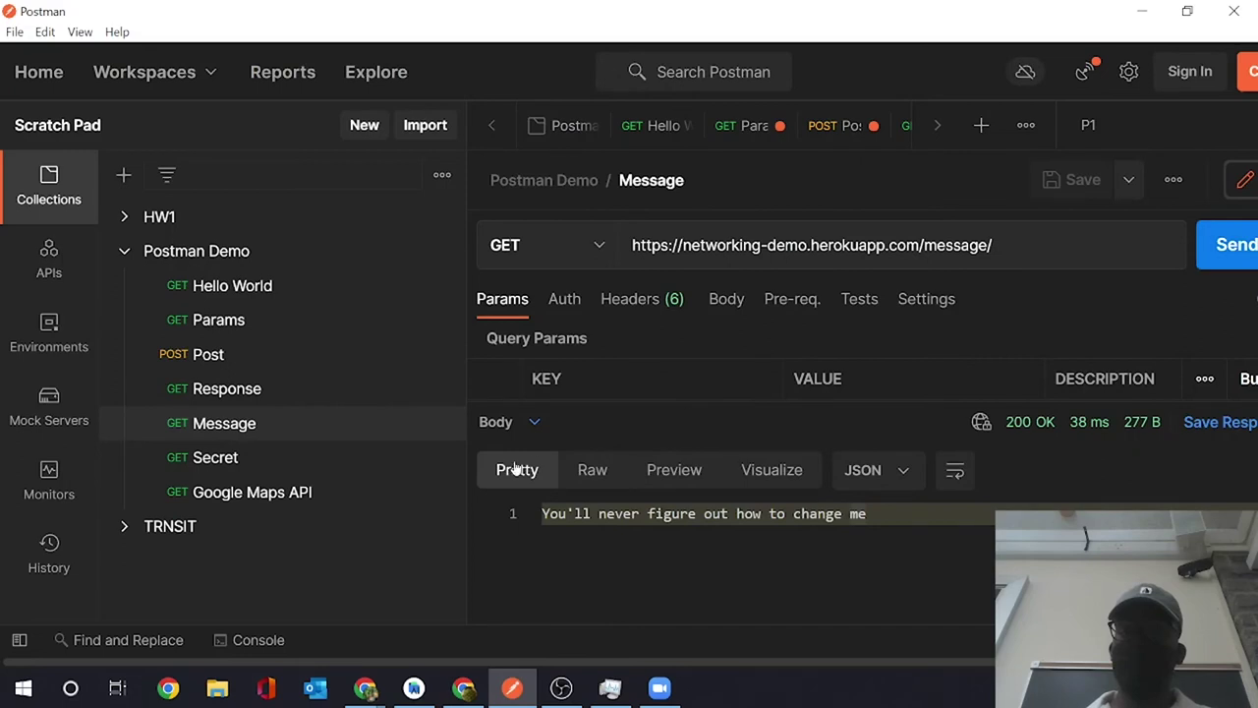
- Send Secret, which demands a name and netid, then resend Message for 200 OK in 26 ms
{"action": "left_click", "coordinate": [340, 470]}
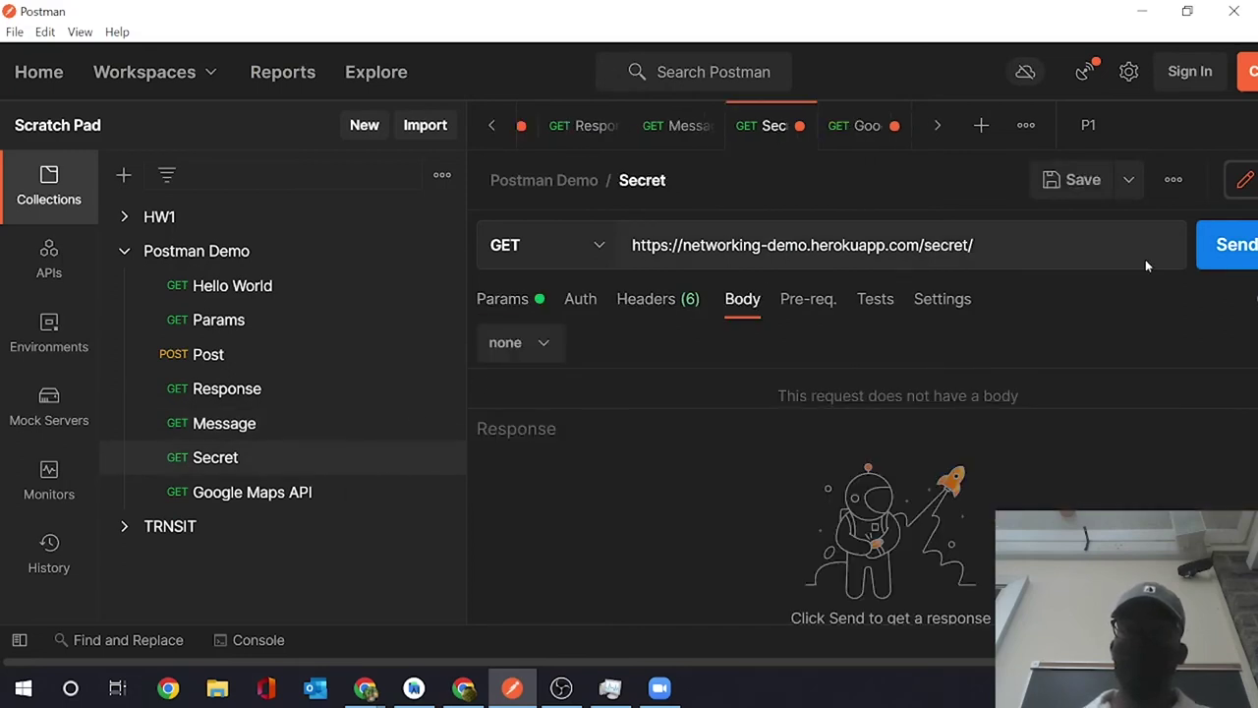
{"action": "left_click", "coordinate": [1227, 250]}
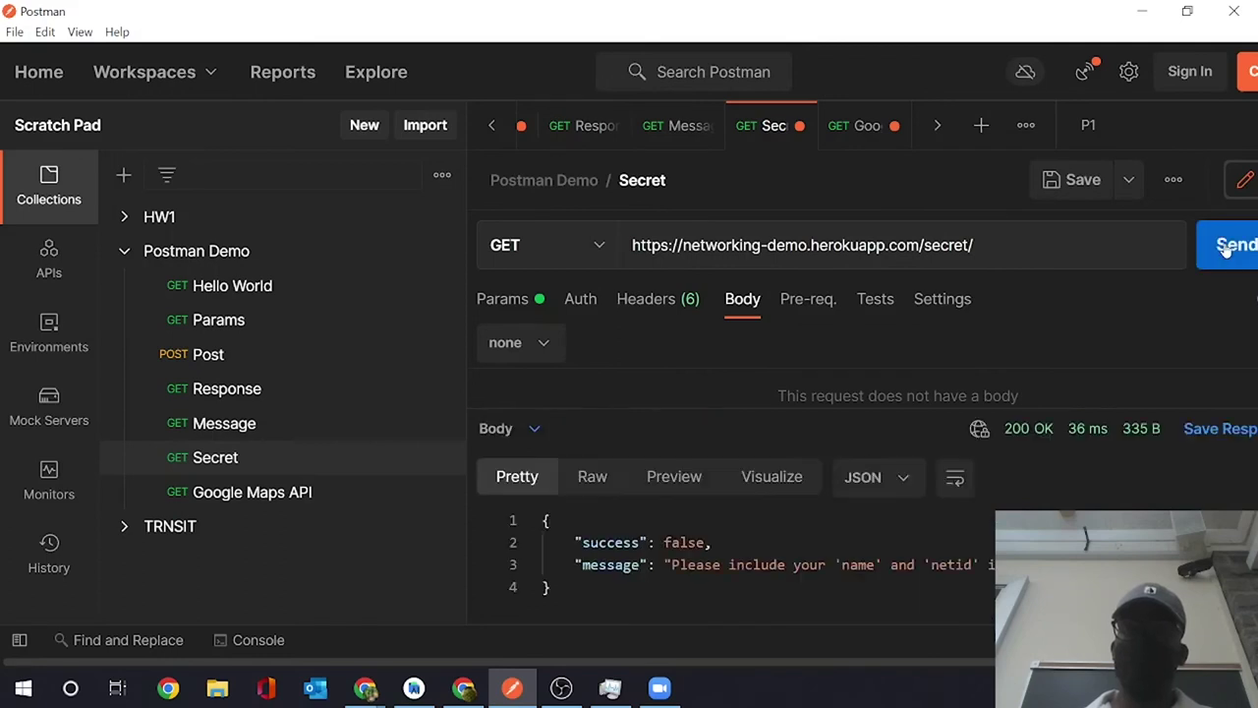
{"action": "scroll", "coordinate": [873, 546], "scroll_direction": "right", "scroll_amount": 3}
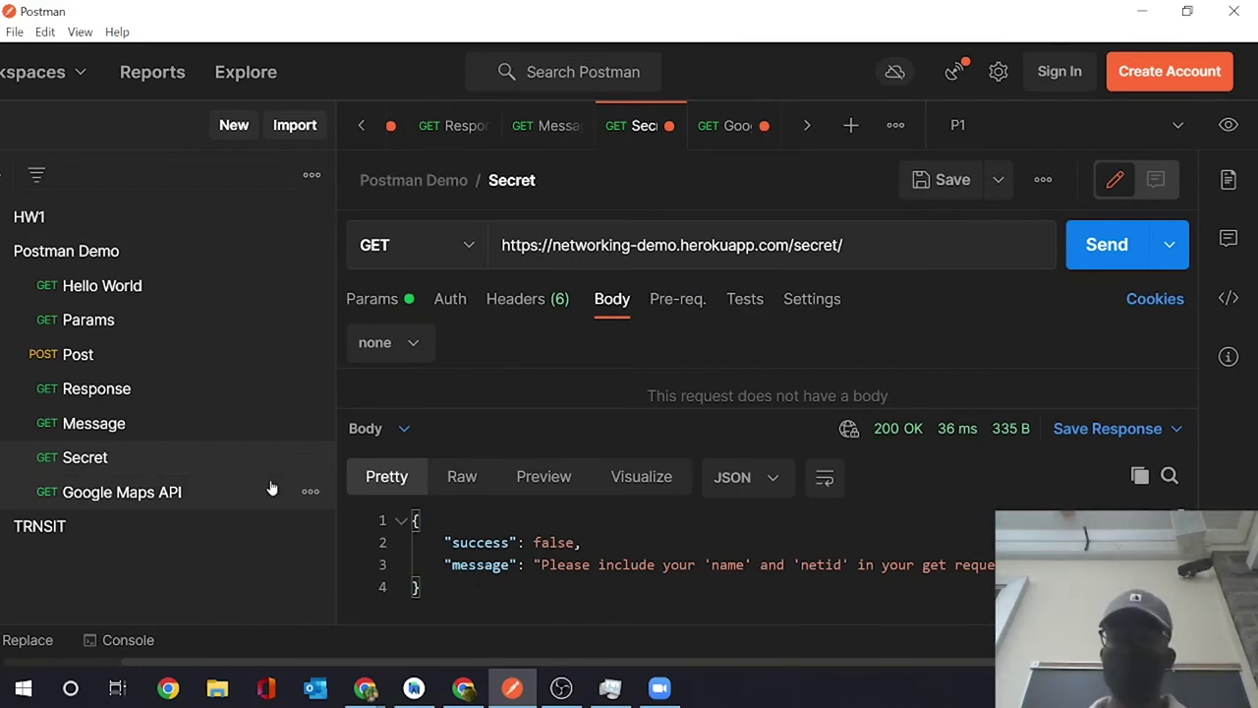
{"action": "left_click", "coordinate": [176, 426]}
{"action": "left_click", "coordinate": [1104, 243]}
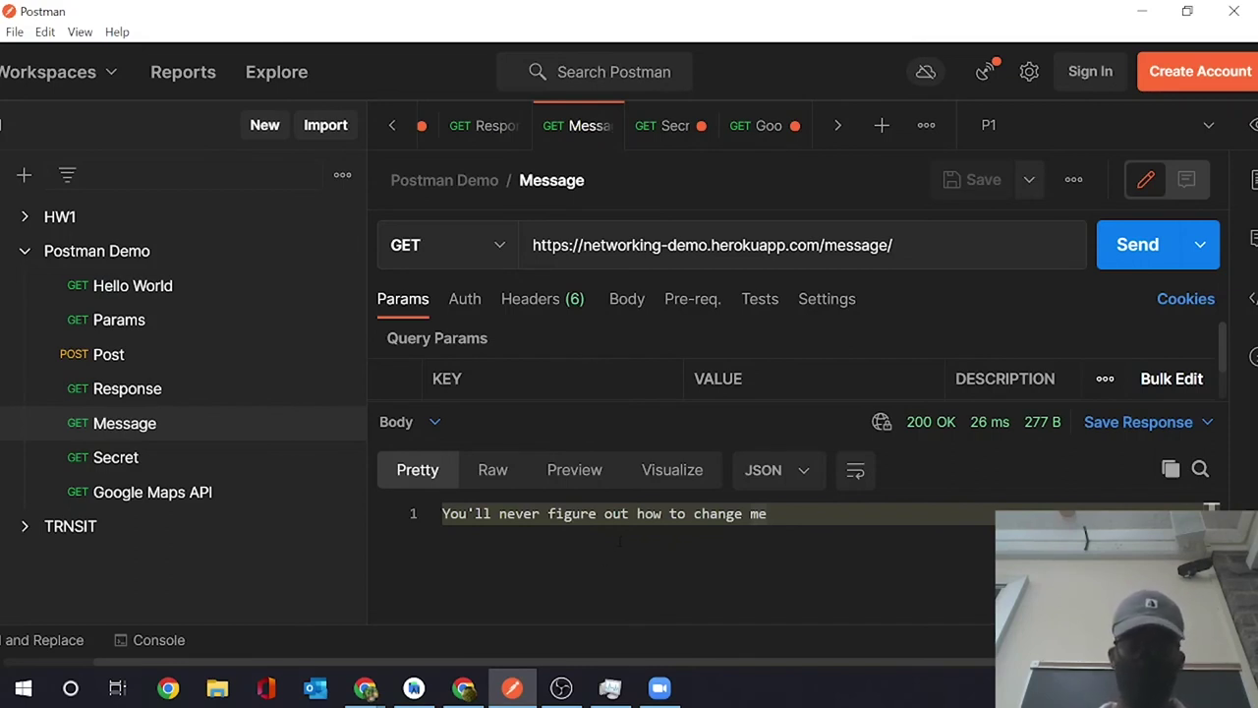
- Resend the Message request until its response shows the new message announcing someone wins
{"action": "left_click", "coordinate": [1161, 243]}
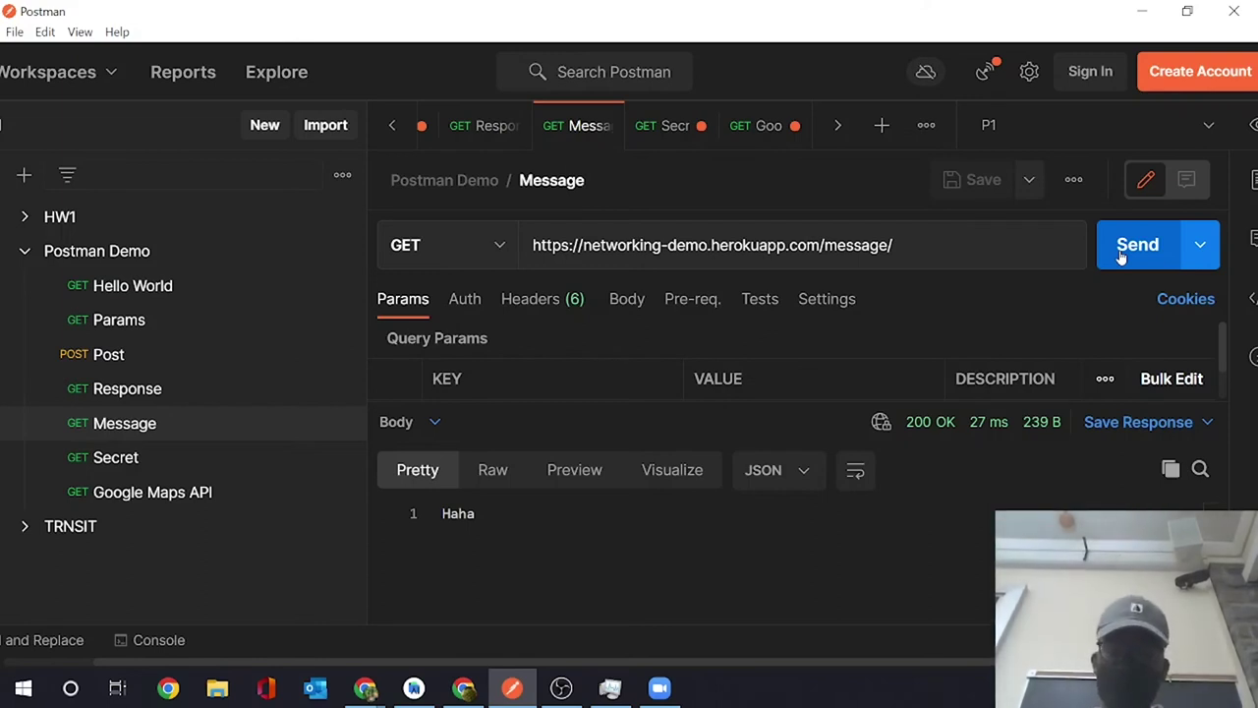
{"action": "left_click", "coordinate": [1122, 256]}
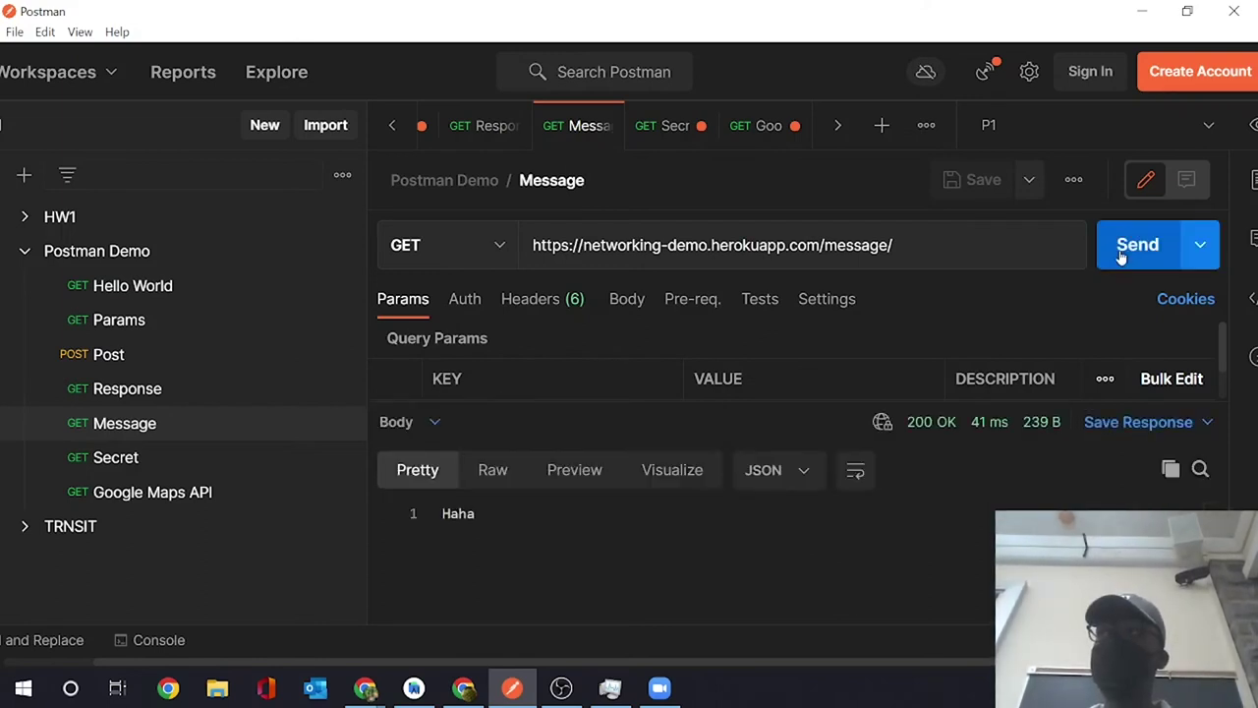
{"action": "left_click", "coordinate": [1122, 257]}
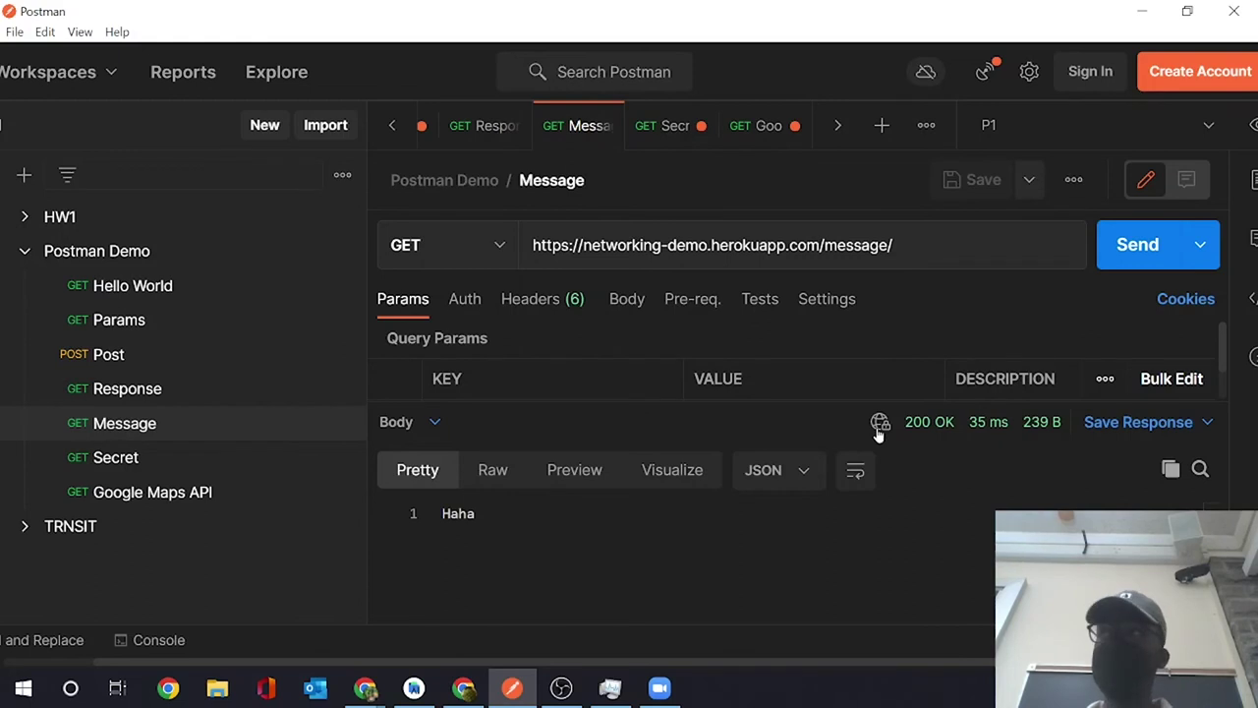
{"action": "mouse_move", "coordinate": [879, 433]}
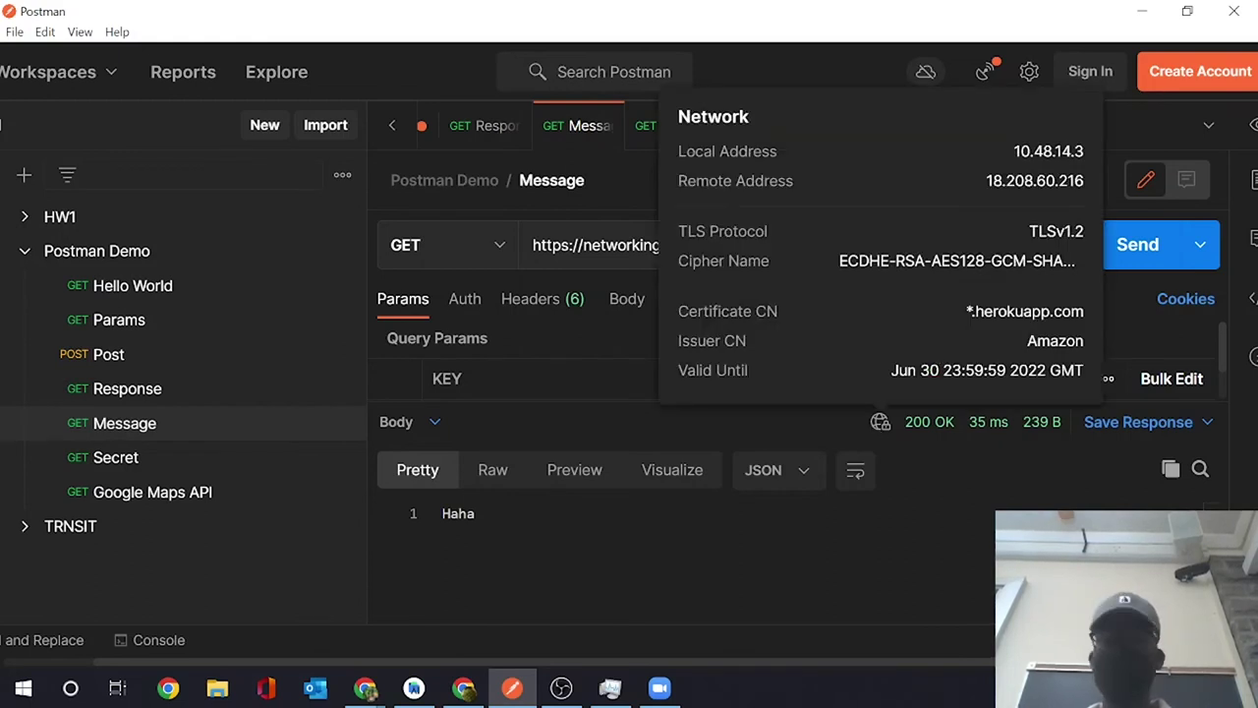
{"action": "left_click", "coordinate": [1151, 244]}
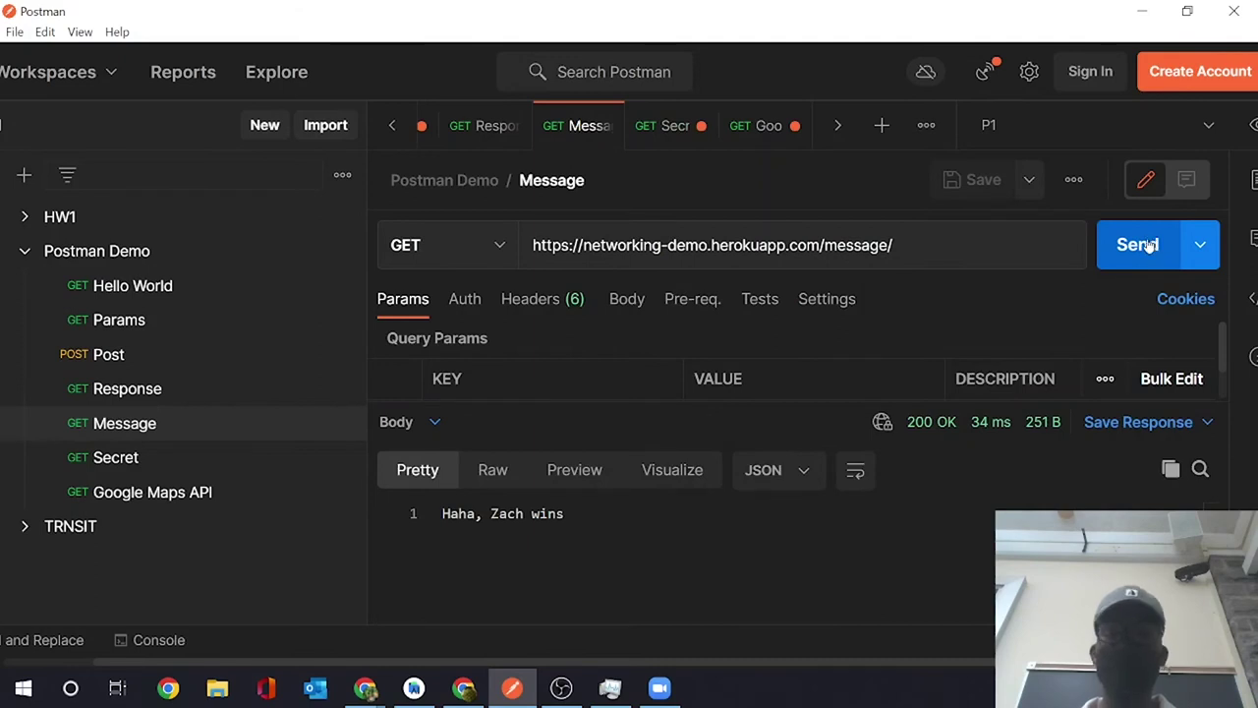
{"action": "left_click", "coordinate": [1146, 249]}
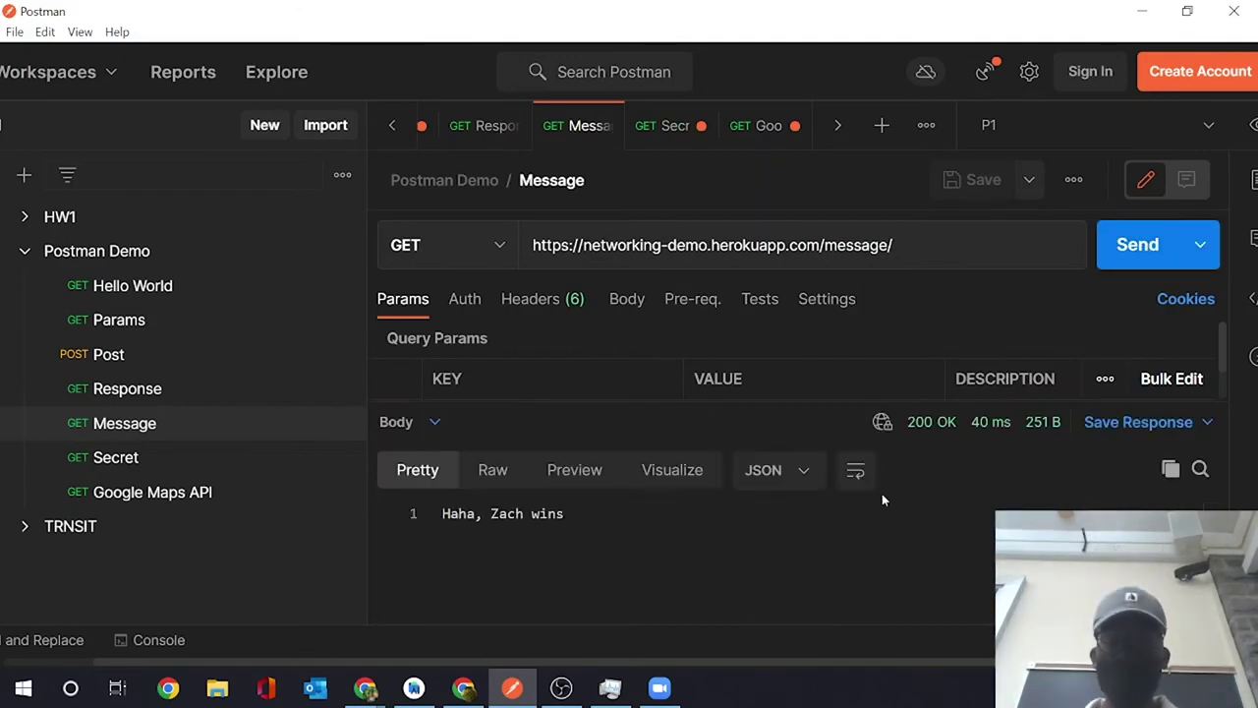
{"action": "left_click_drag", "start_coordinate": [850, 404], "coordinate": [843, 534]}
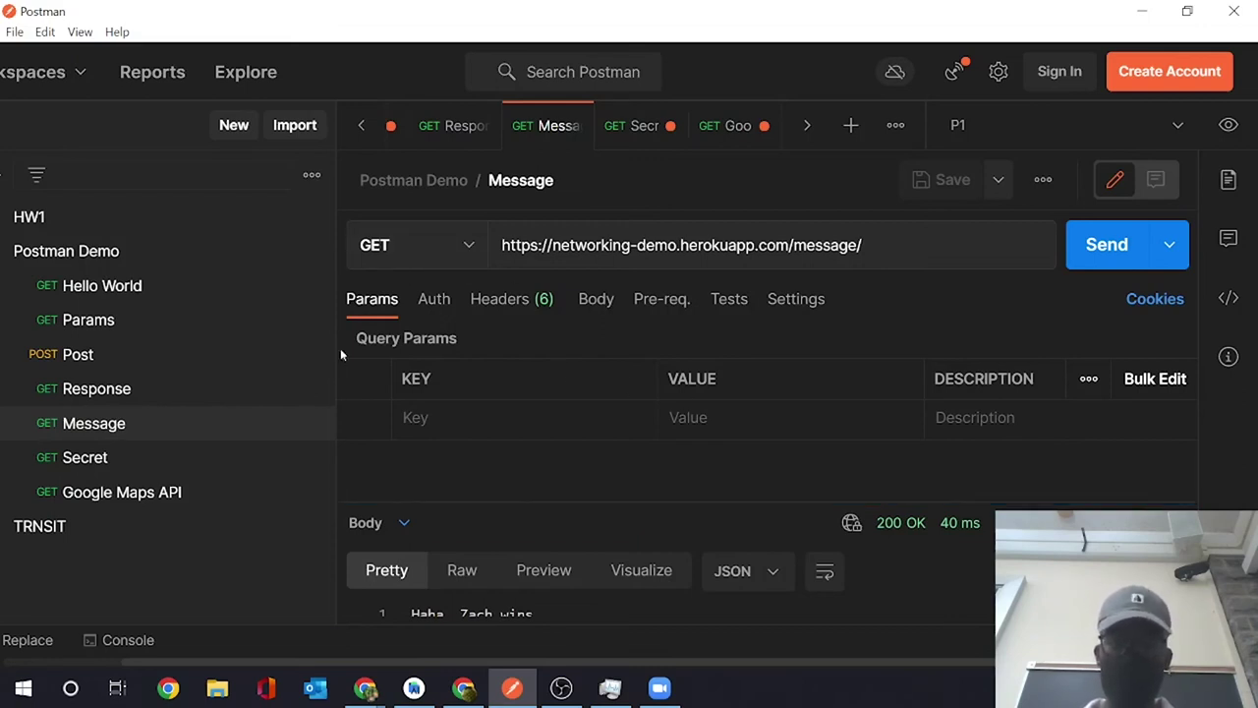
- Open the Secret request and send it without any query parameters
{"action": "left_click", "coordinate": [167, 460]}
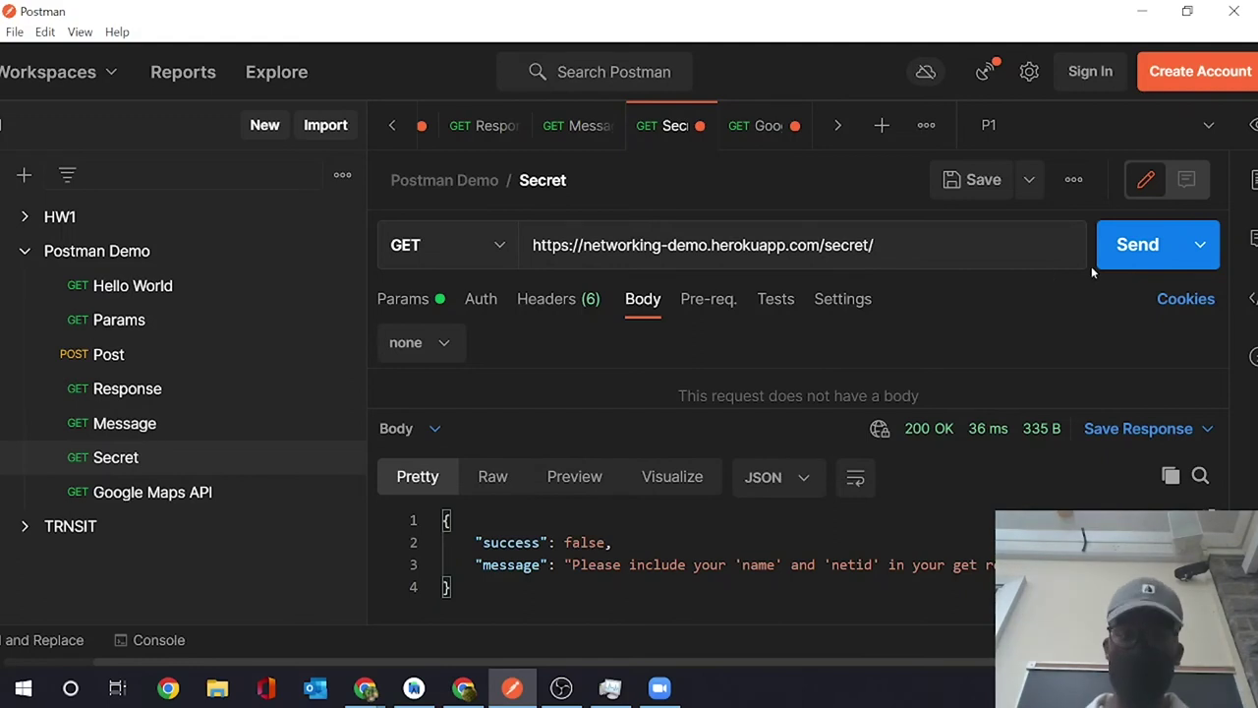
{"action": "left_click", "coordinate": [1140, 257]}
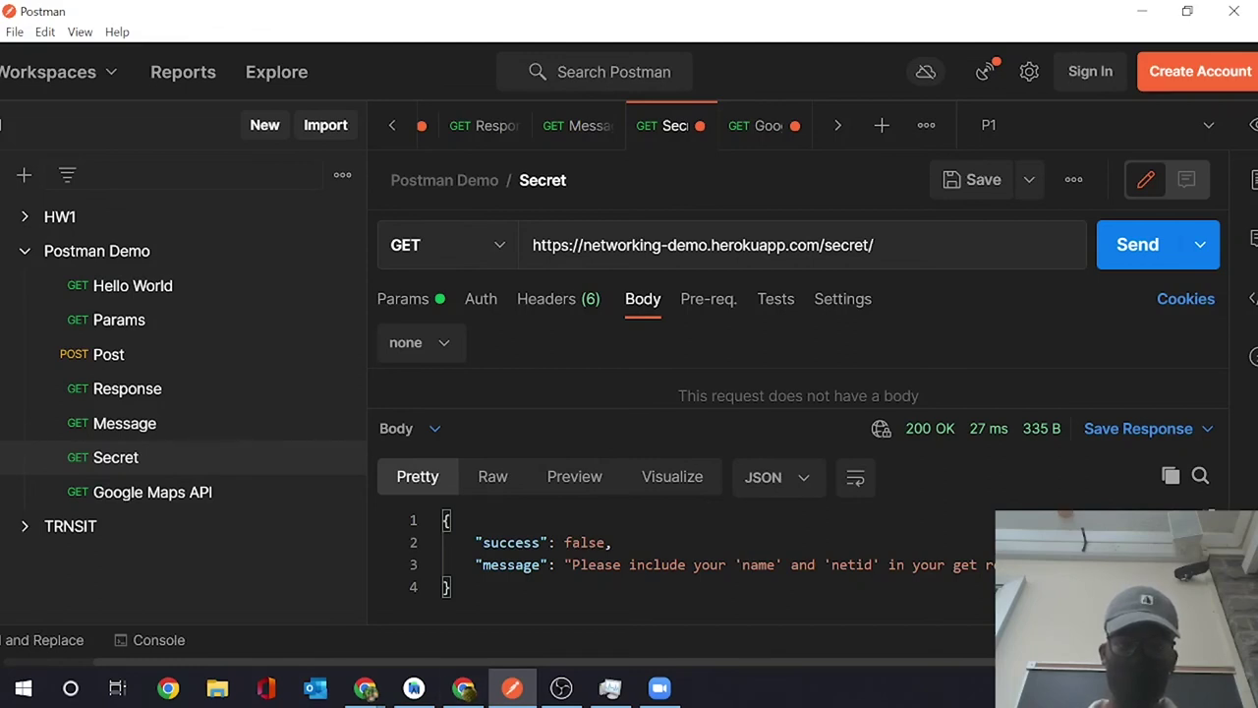
{"action": "key", "text": "alt+Tab"}
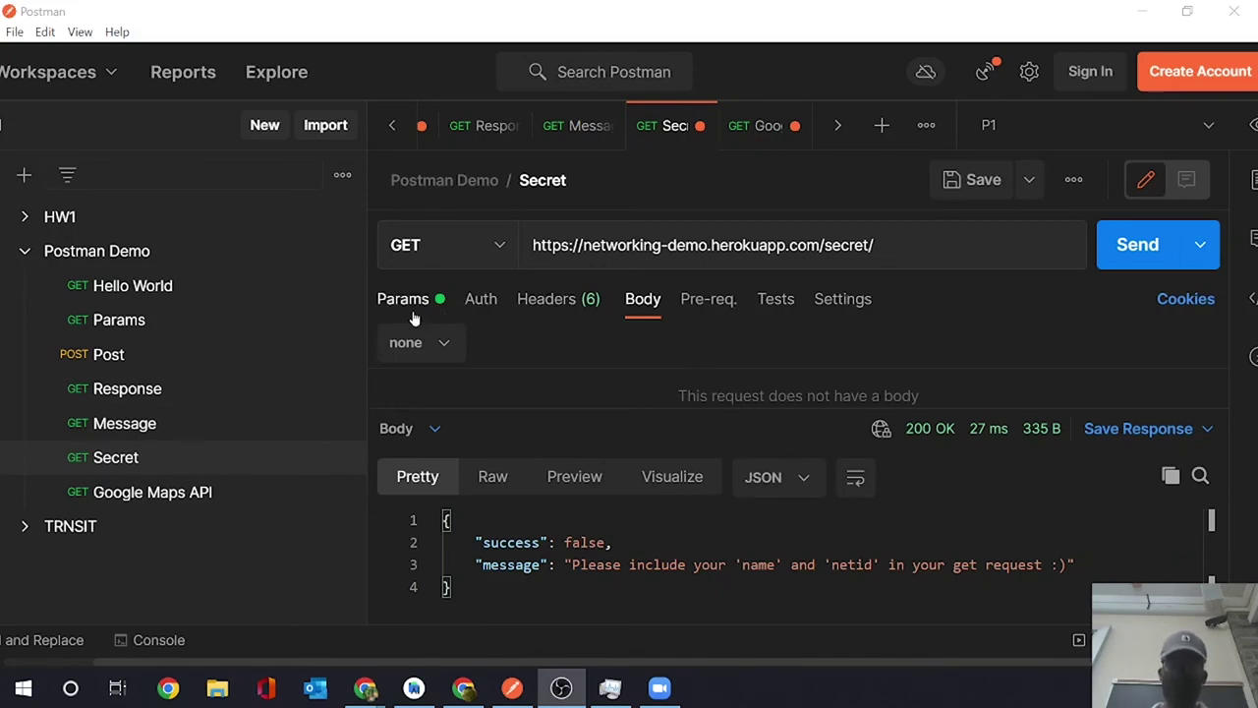
{"action": "left_click", "coordinate": [413, 318]}
- Enable the name and netid query parameters and resend Secret, revealing the secret in a 200 OK response
{"action": "left_click", "coordinate": [414, 312]}
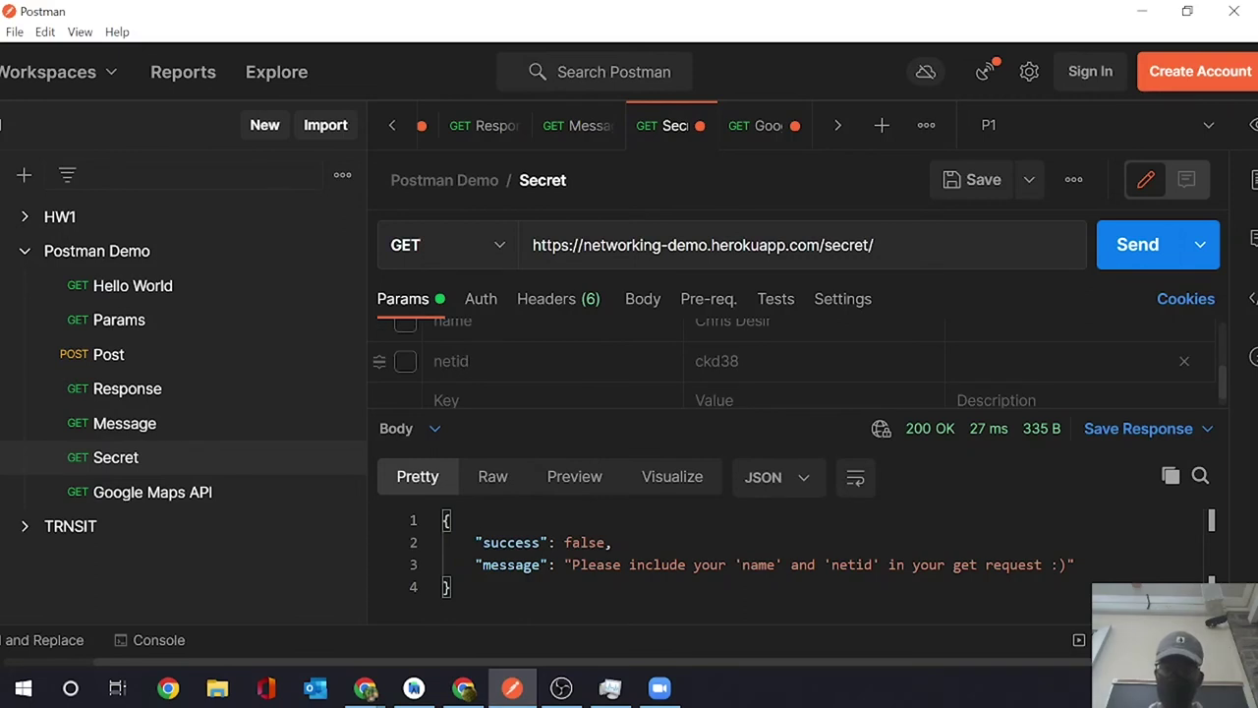
{"action": "scroll", "coordinate": [560, 401], "scroll_direction": "up", "scroll_amount": 2}
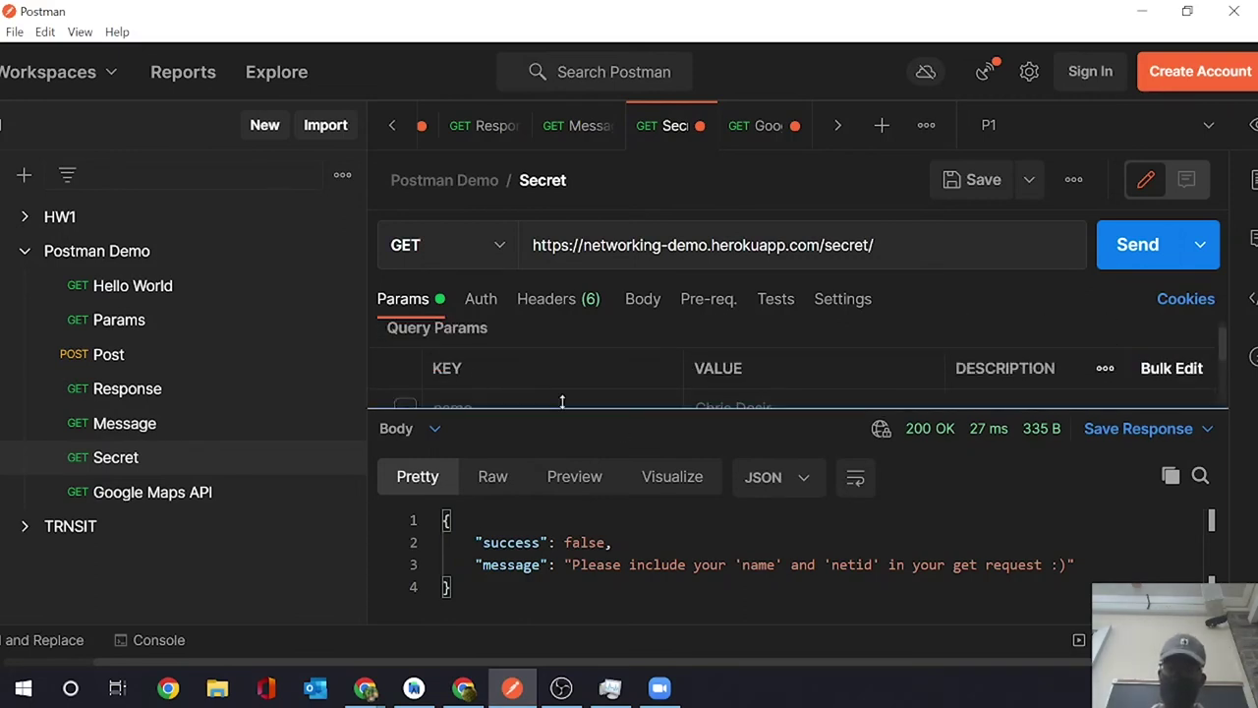
{"action": "left_click_drag", "start_coordinate": [565, 405], "coordinate": [590, 473]}
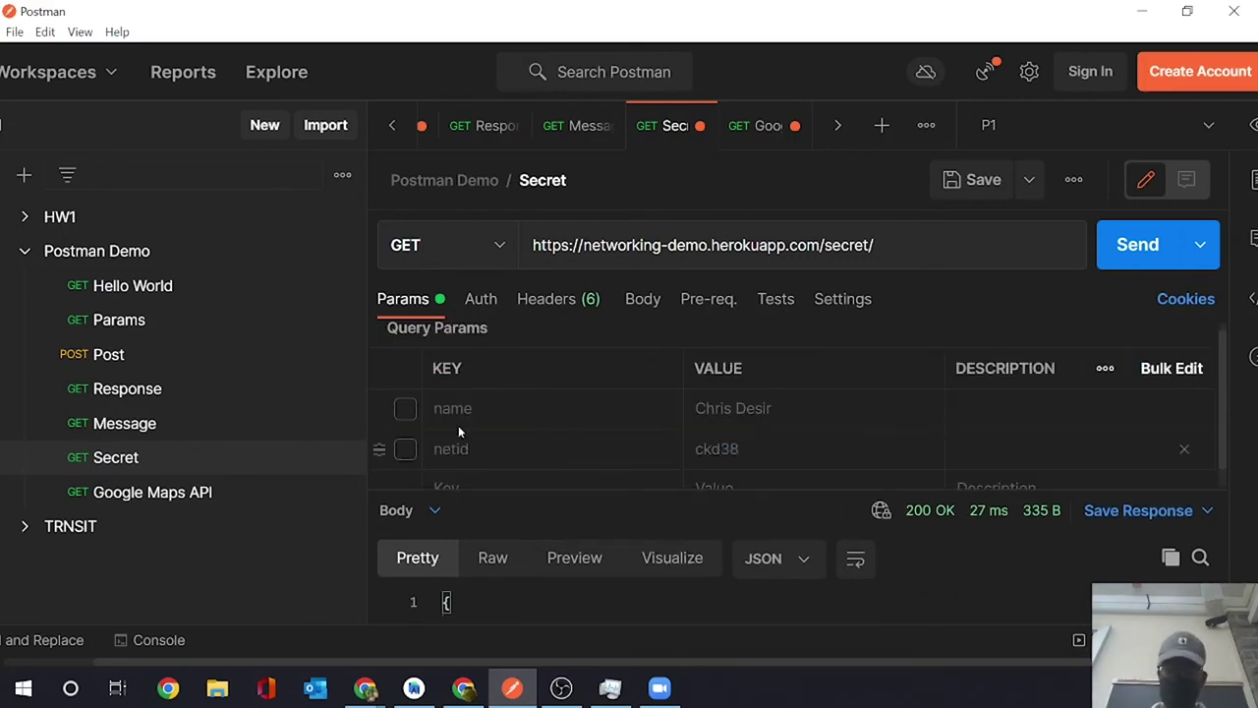
{"action": "left_click", "coordinate": [406, 409]}
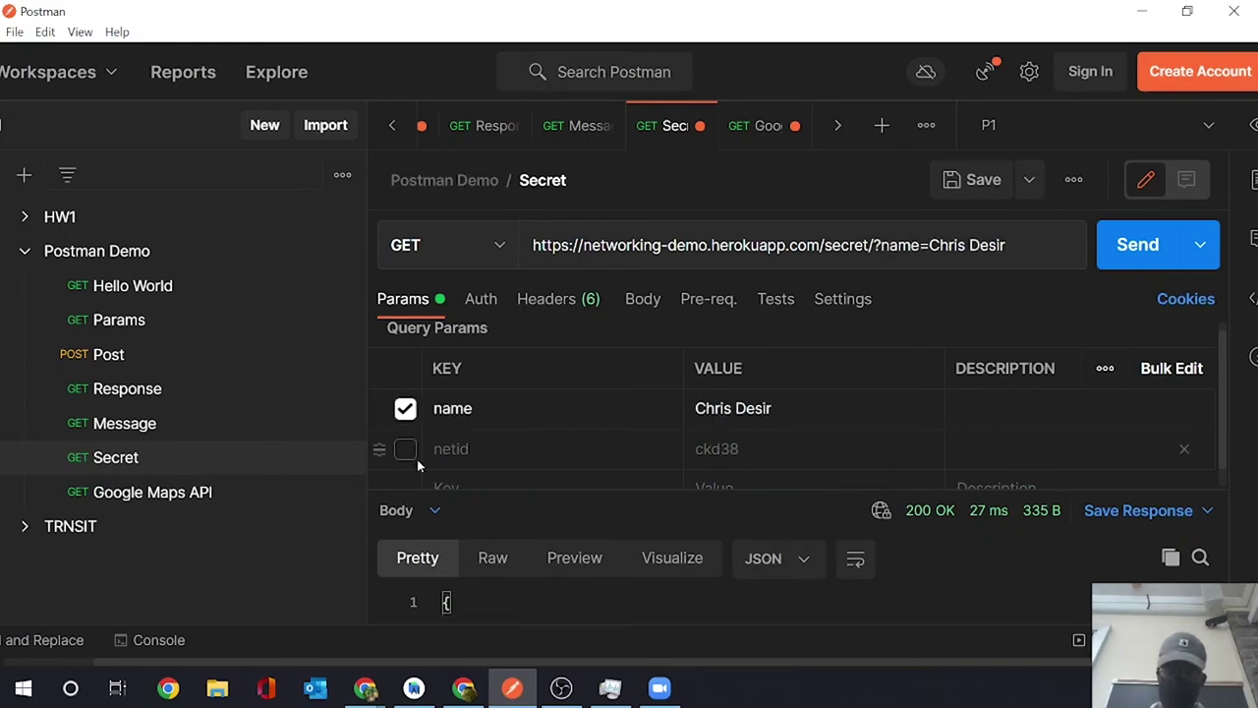
{"action": "left_click", "coordinate": [406, 450]}
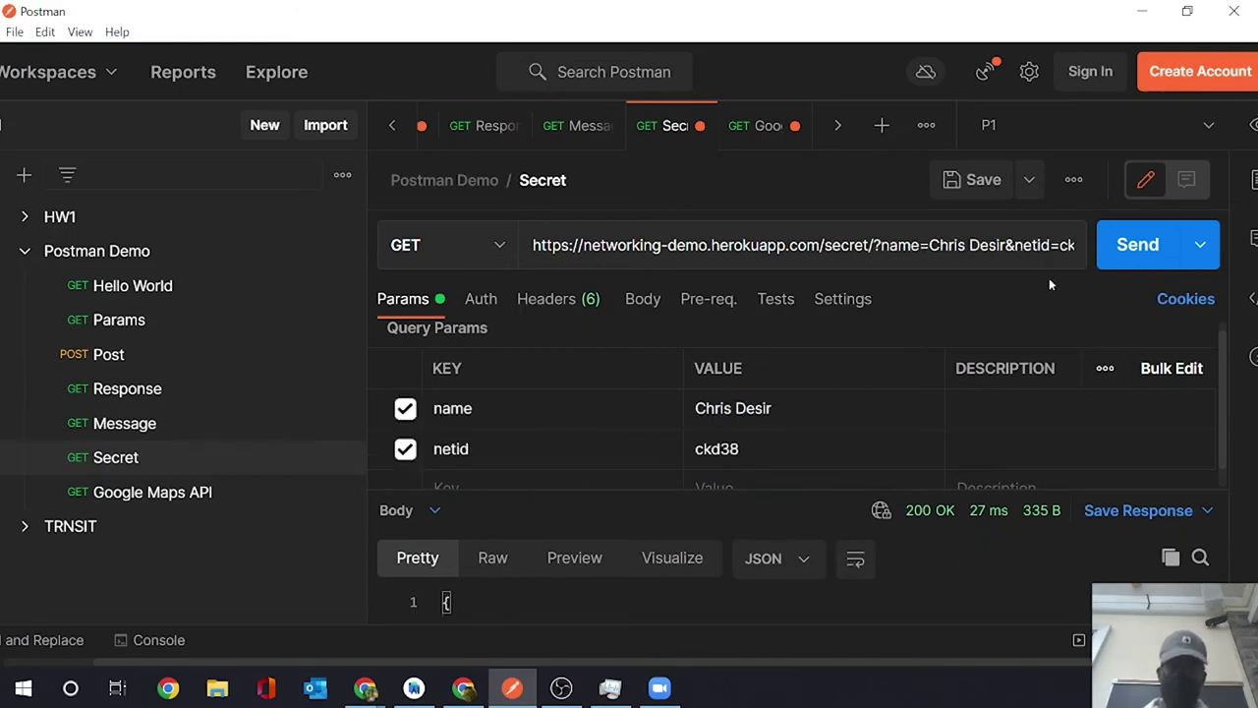
{"action": "left_click", "coordinate": [1137, 264]}
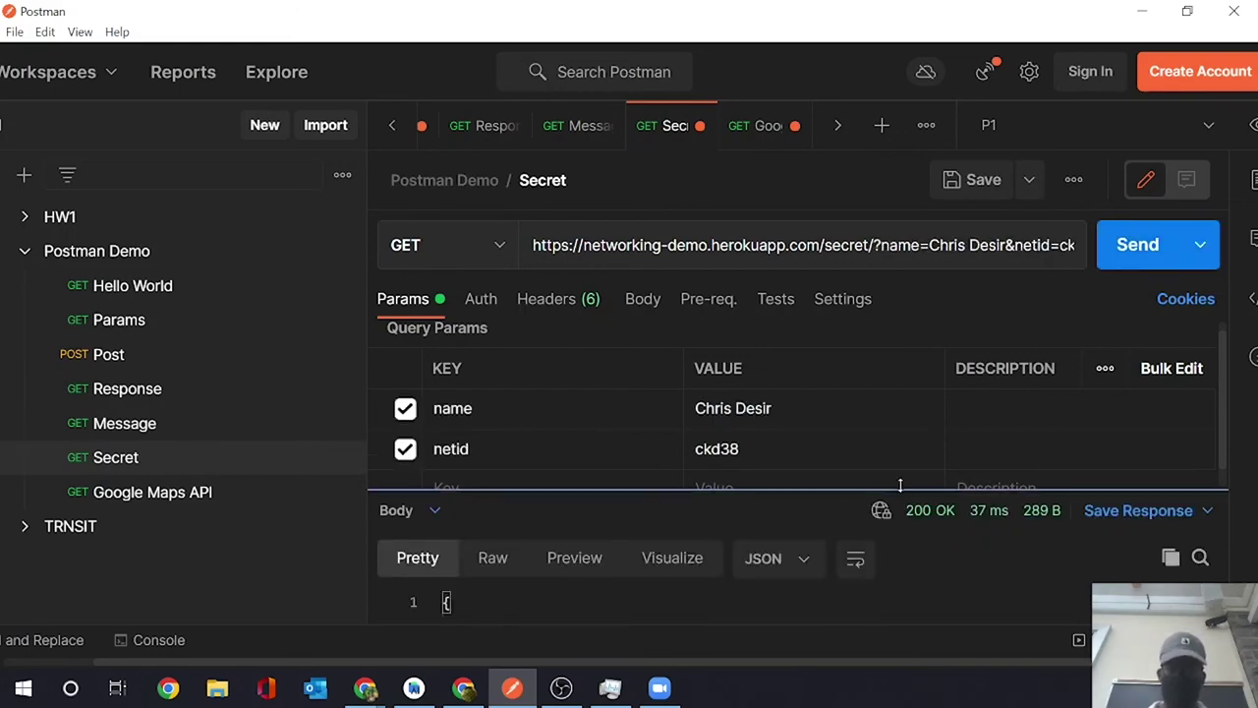
{"action": "left_click_drag", "start_coordinate": [816, 492], "coordinate": [871, 281]}
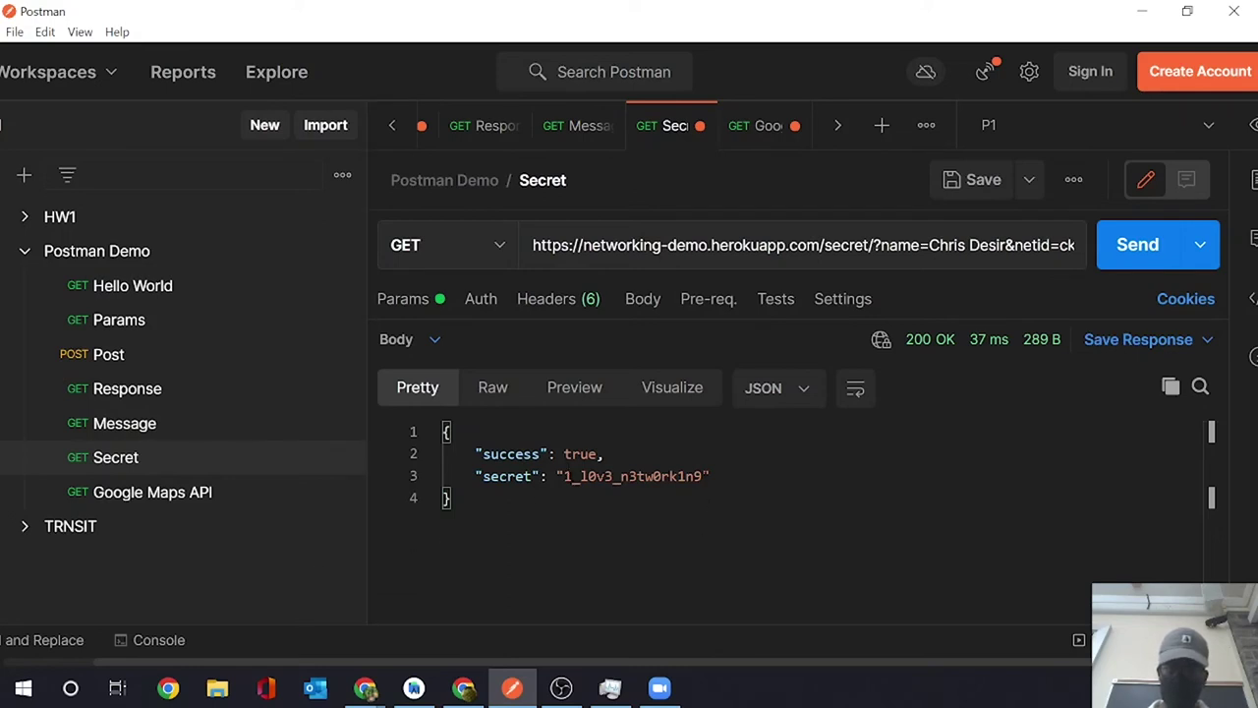
{"action": "left_click_drag", "start_coordinate": [703, 475], "coordinate": [564, 476]}
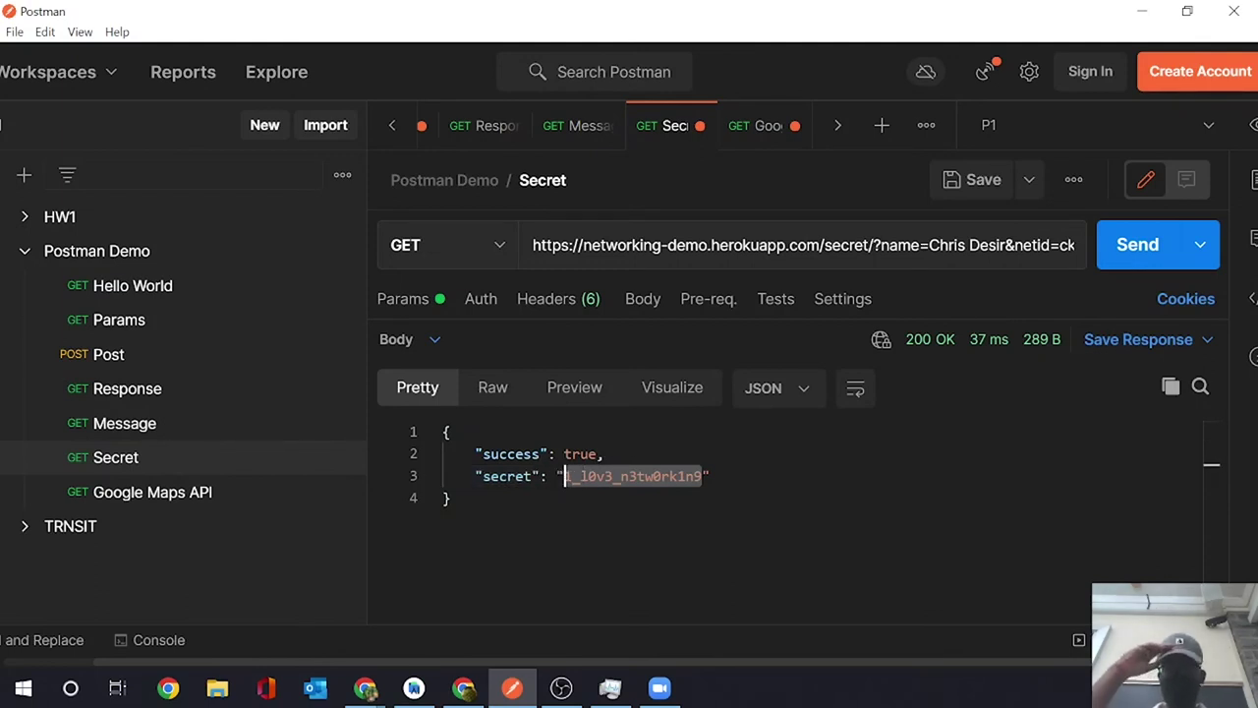
{"action": "left_click", "coordinate": [236, 424]}
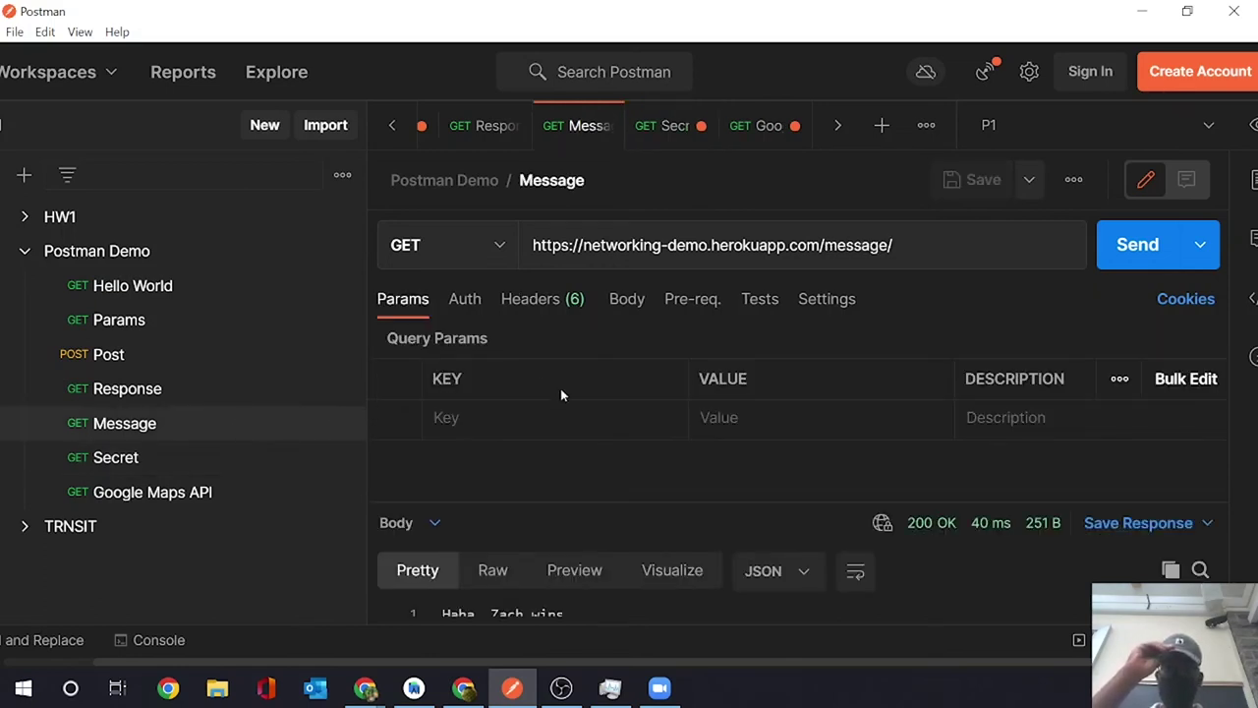
- Switch Message from GET to POST and send it bodiless, getting 'Wrong secret/password, try again :('
{"action": "left_click", "coordinate": [1132, 252]}
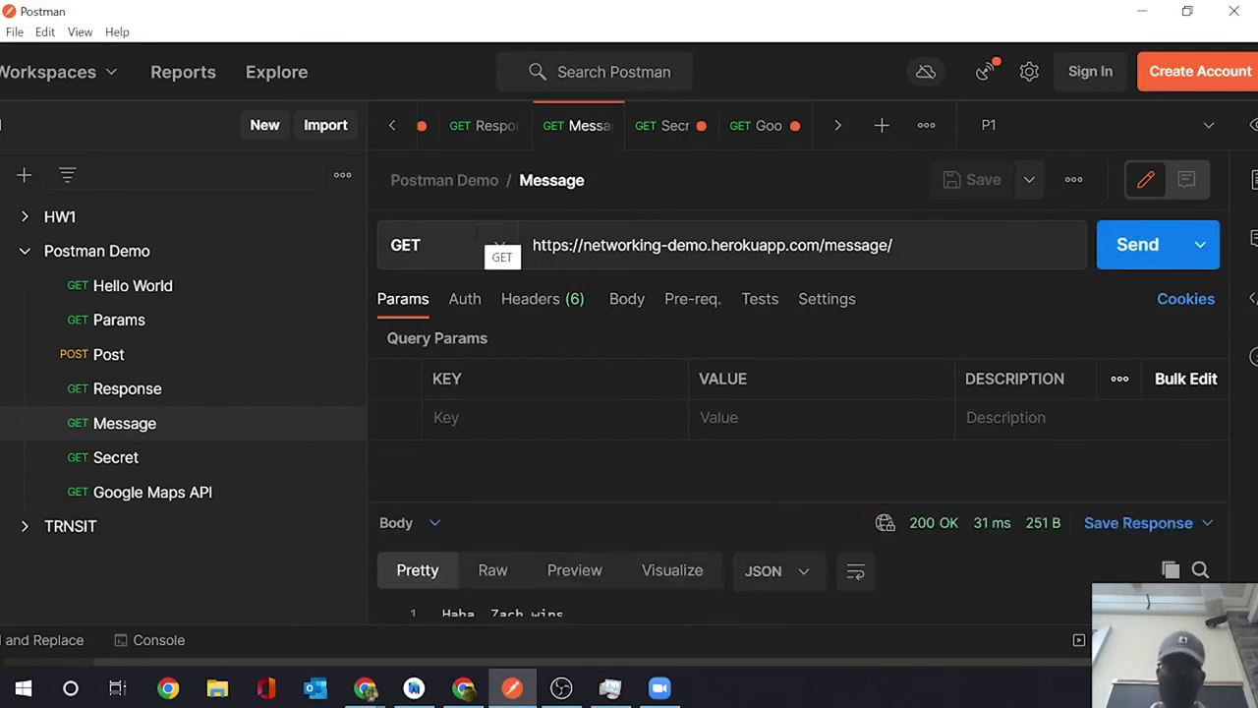
{"action": "left_click", "coordinate": [477, 240]}
{"action": "left_click", "coordinate": [450, 339]}
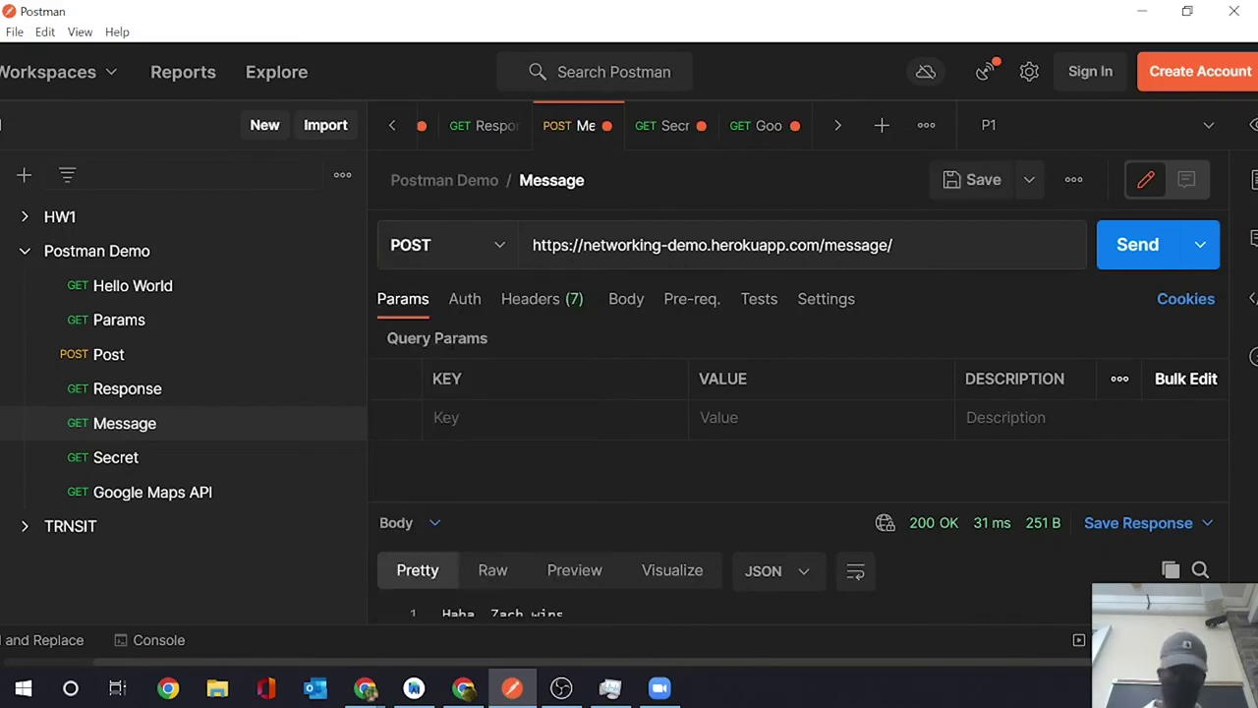
{"action": "left_click", "coordinate": [625, 299]}
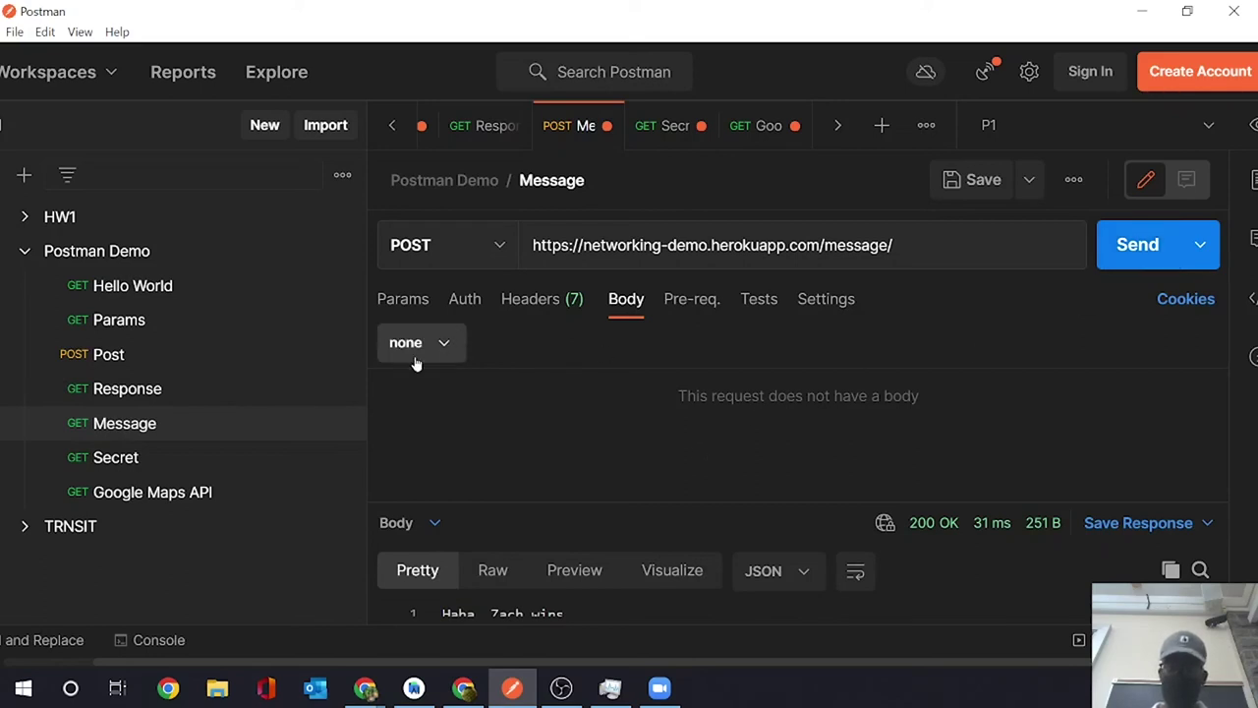
{"action": "left_click", "coordinate": [1129, 259]}
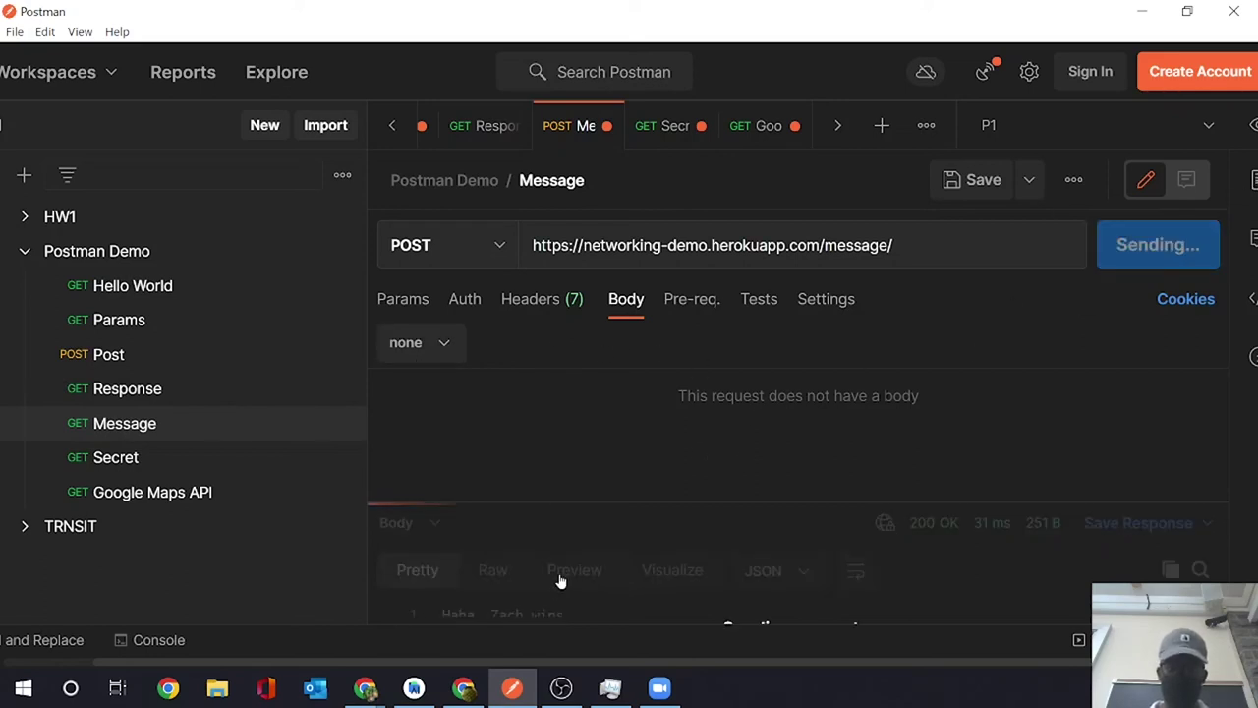
{"action": "left_click_drag", "start_coordinate": [742, 502], "coordinate": [754, 366]}
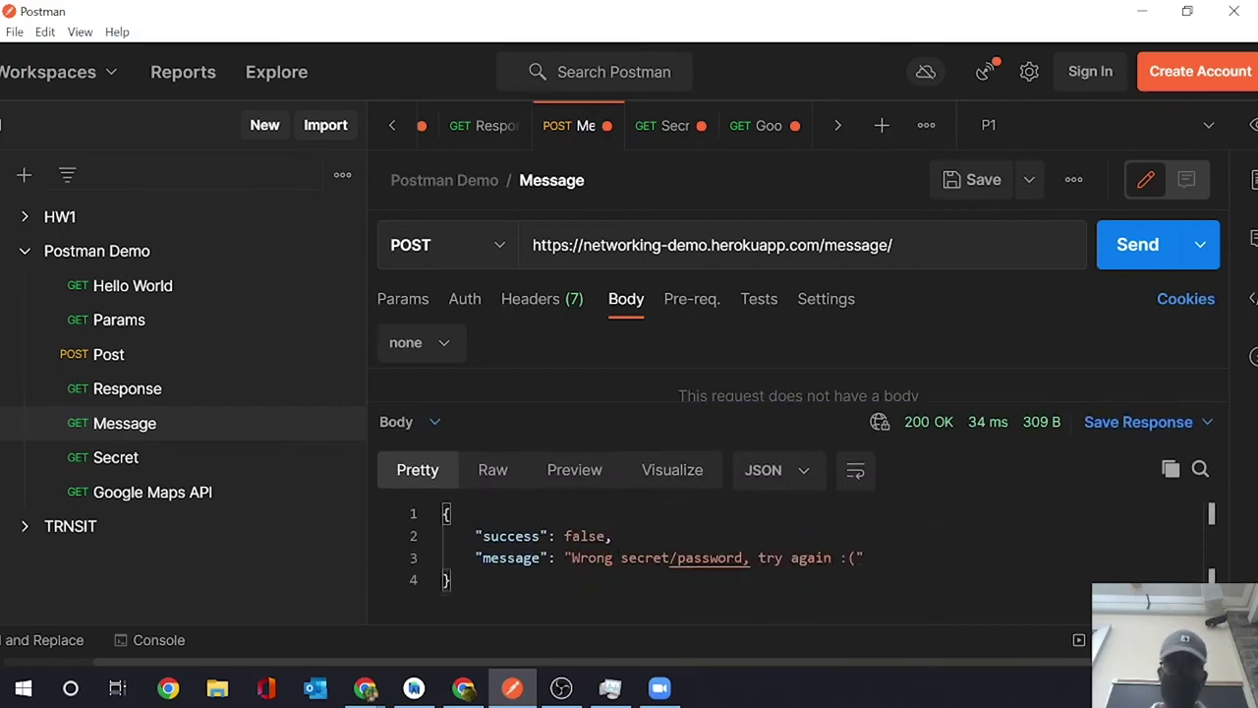
{"action": "left_click_drag", "start_coordinate": [778, 401], "coordinate": [781, 504]}
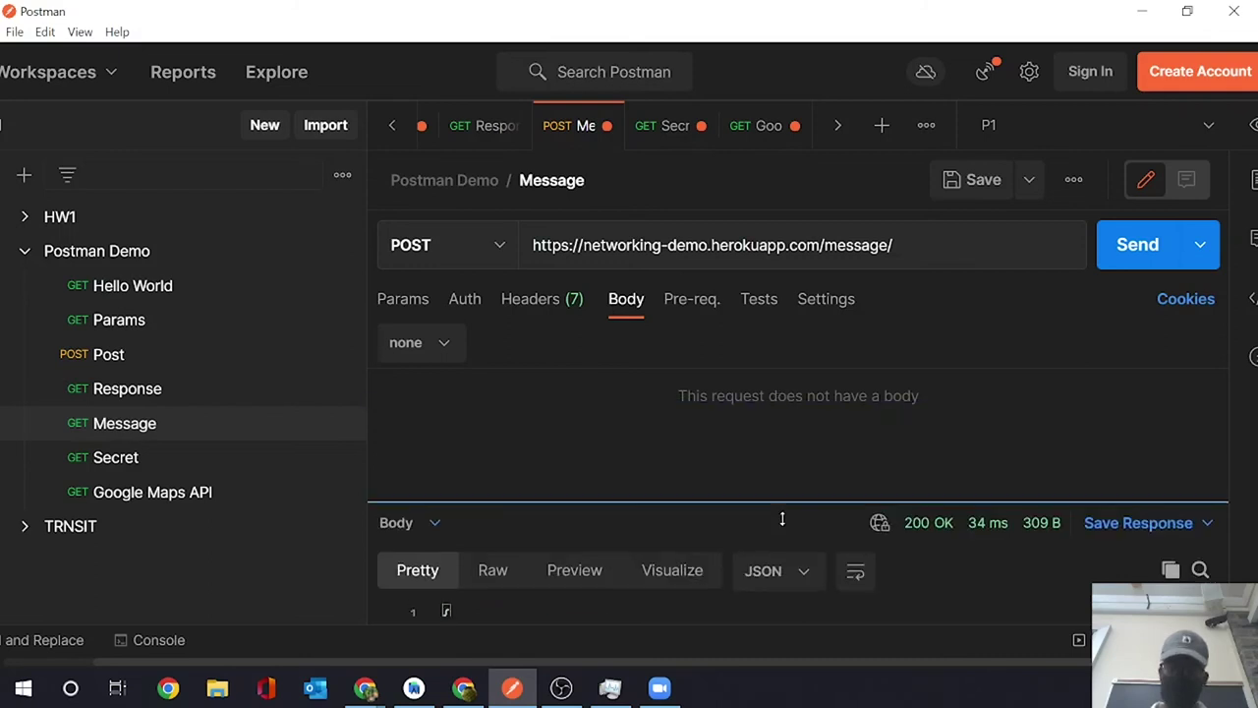
- Set the POST request body type to raw JSON
{"action": "left_click", "coordinate": [418, 344]}
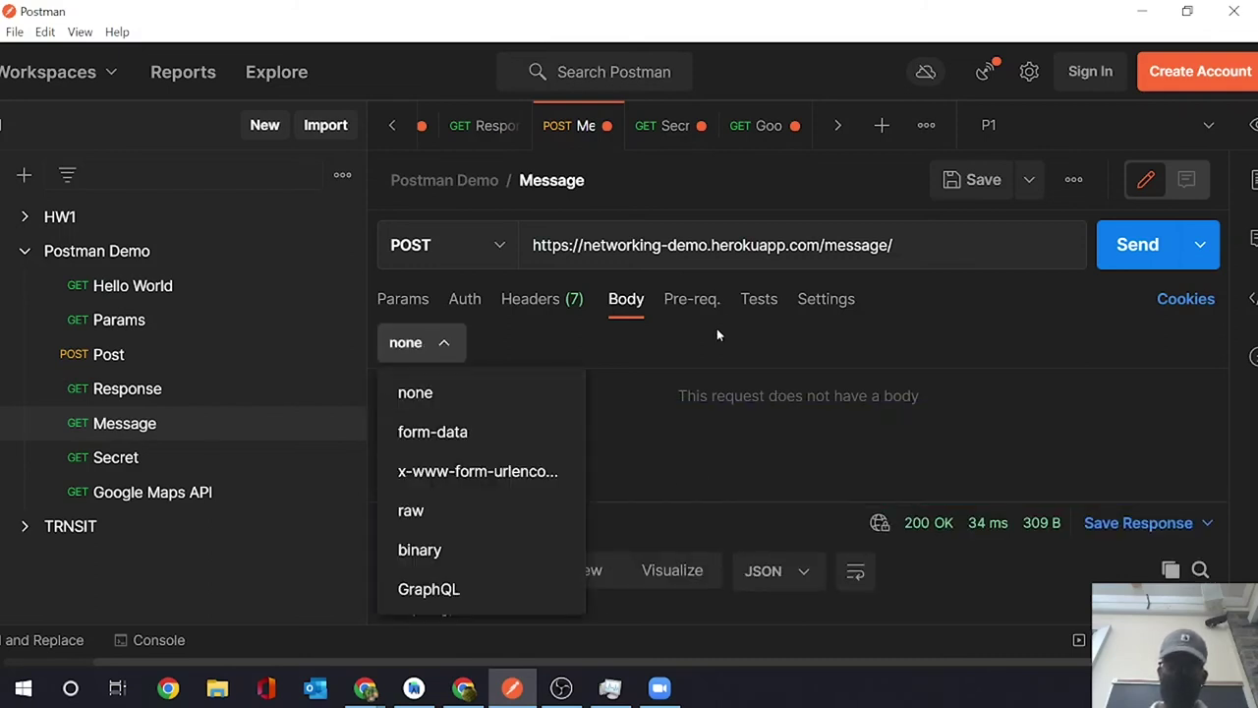
{"action": "left_click", "coordinate": [641, 300]}
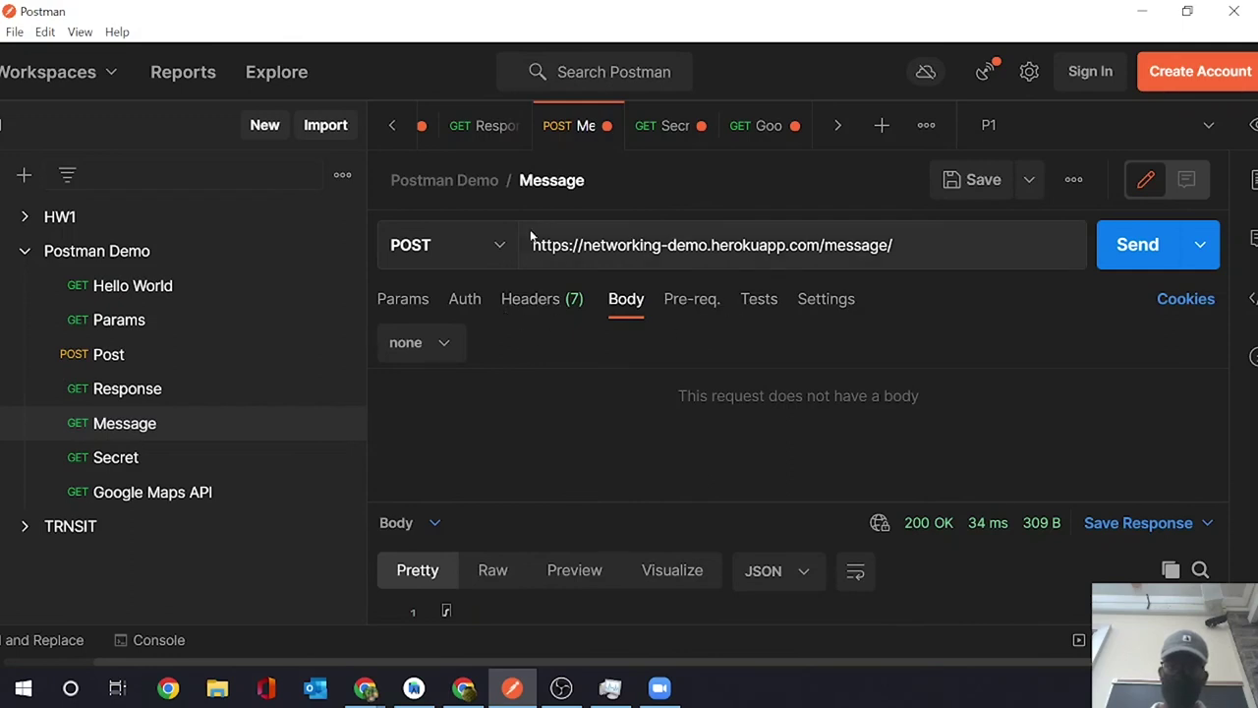
{"action": "left_click", "coordinate": [414, 344]}
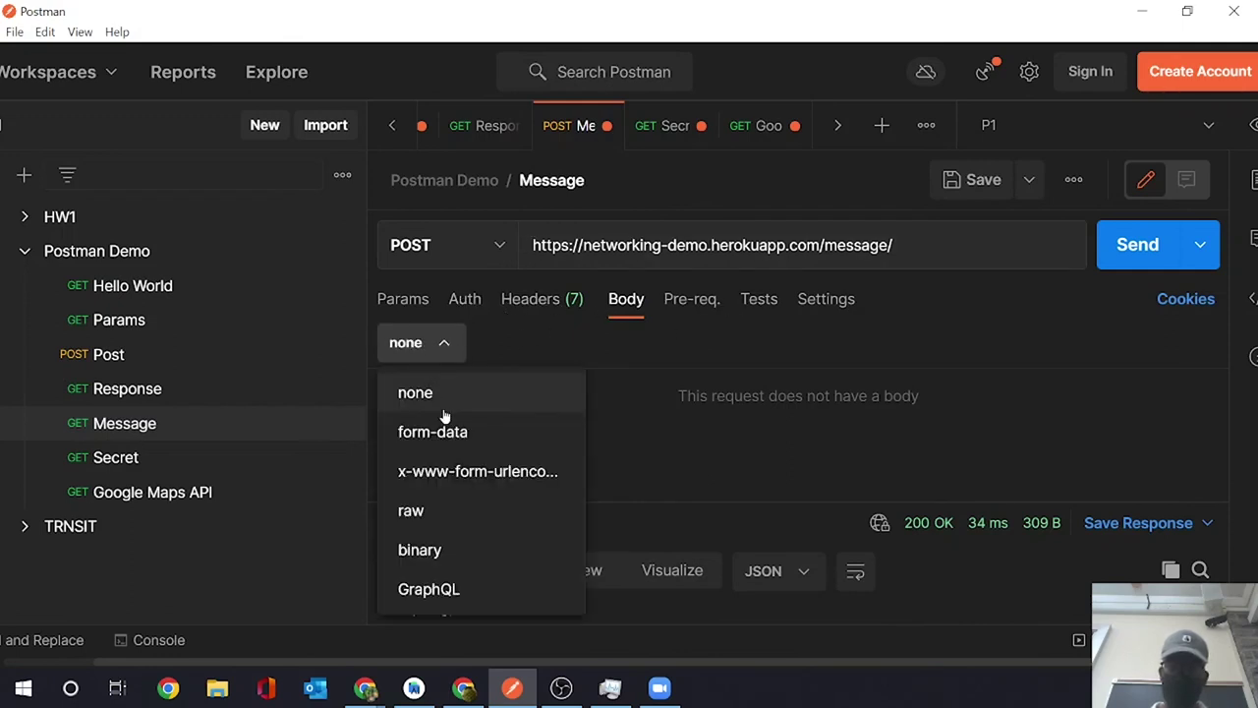
{"action": "left_click", "coordinate": [491, 510]}
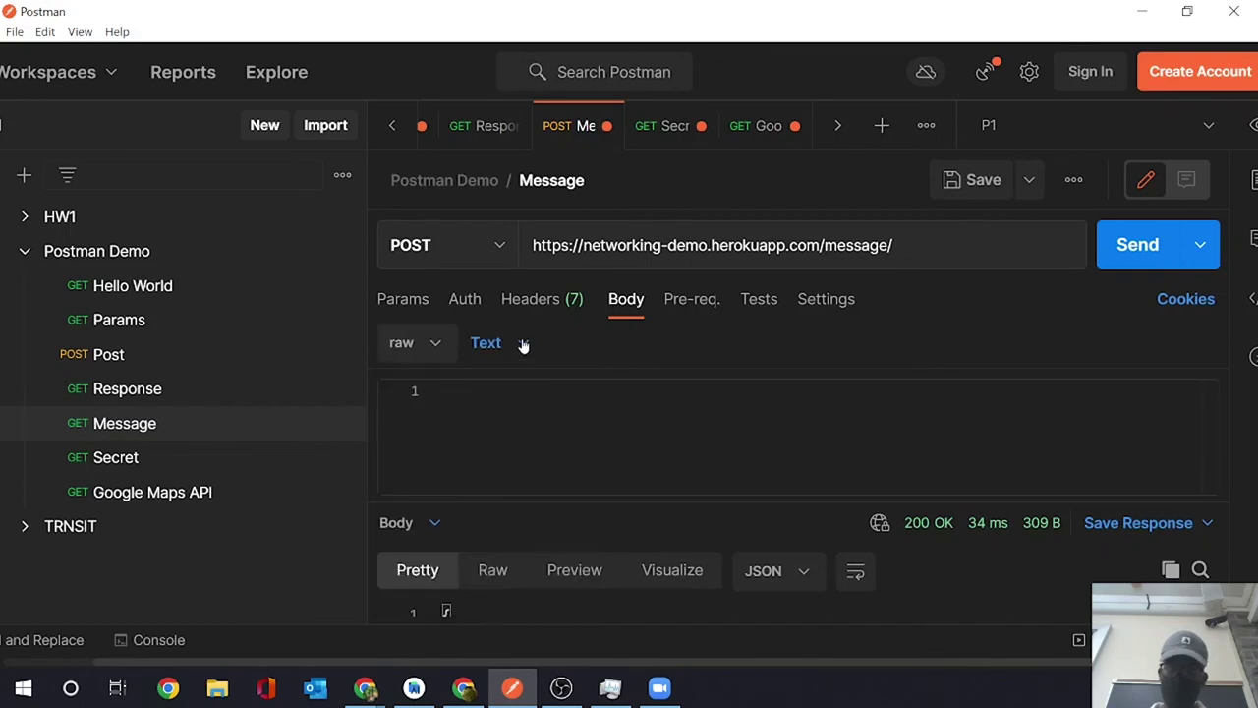
{"action": "left_click", "coordinate": [522, 343]}
{"action": "left_click", "coordinate": [533, 464]}
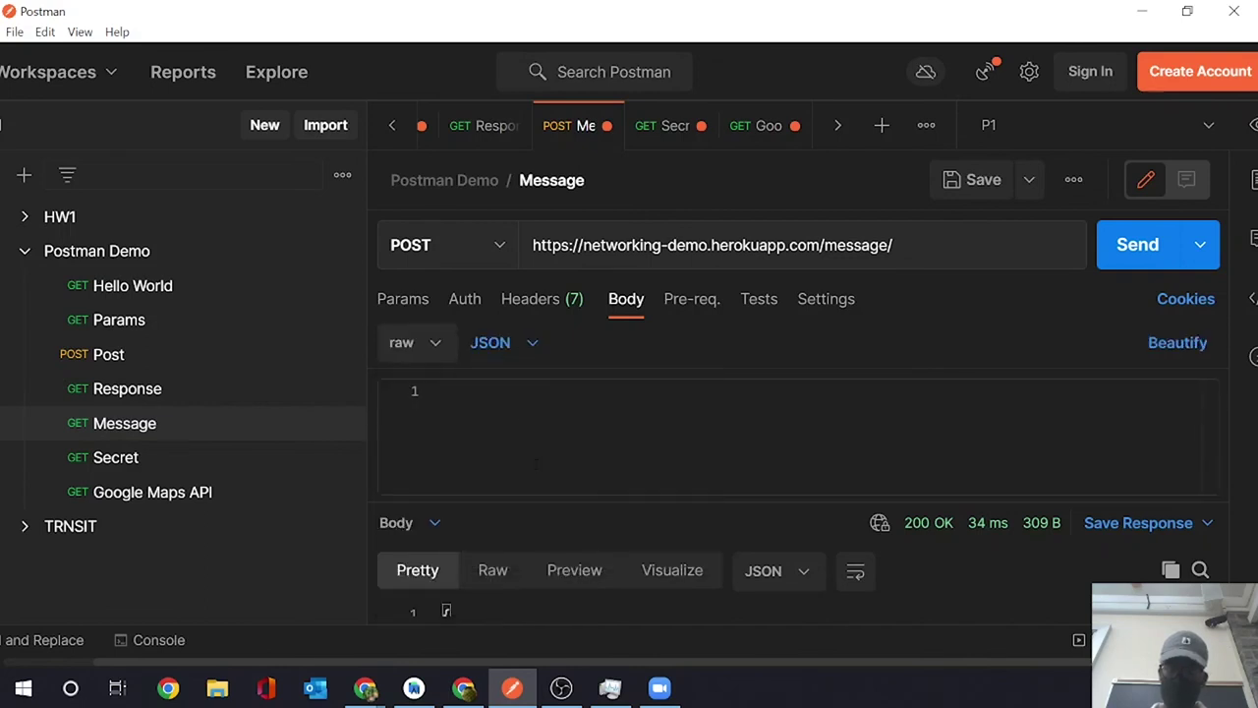
- Write the JSON body with "message": "You'll never be able to crack this!" and a "secret" key
{"action": "left_click", "coordinate": [509, 394]}
{"action": "type", "text": "{"}
{"action": "key", "text": "Return"}
{"action": "type", "text": "\""}
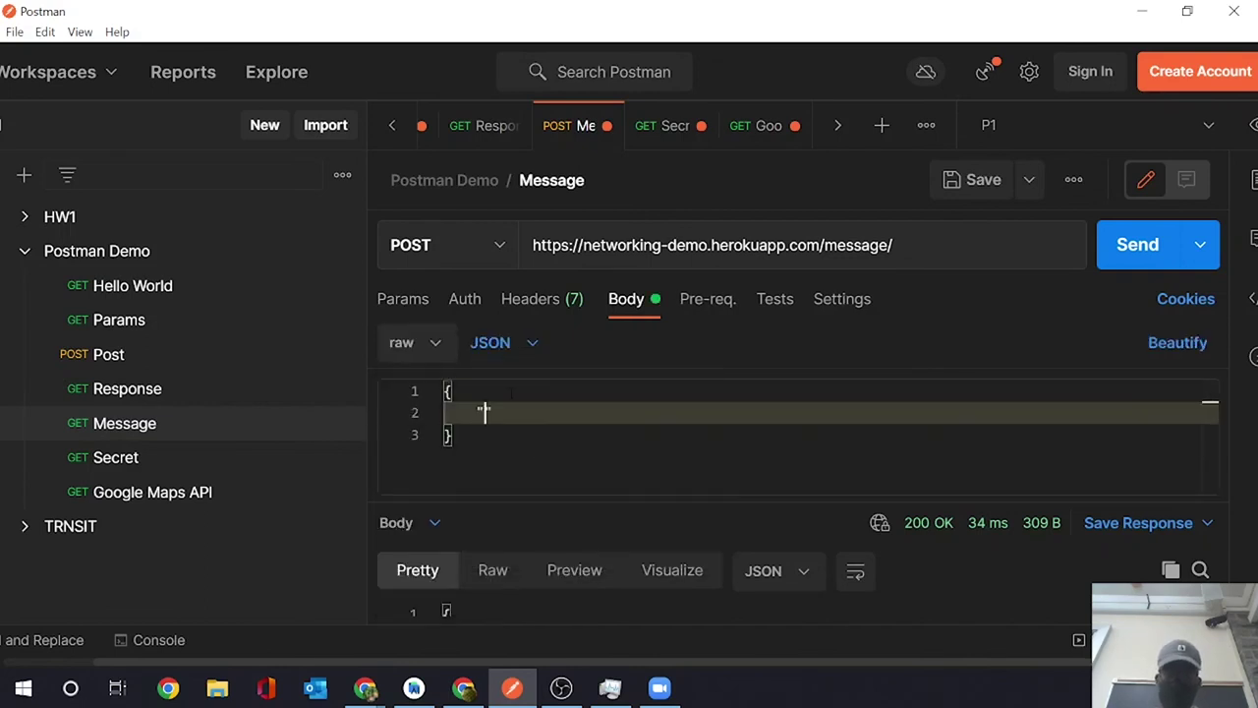
{"action": "type", "text": "message\""}
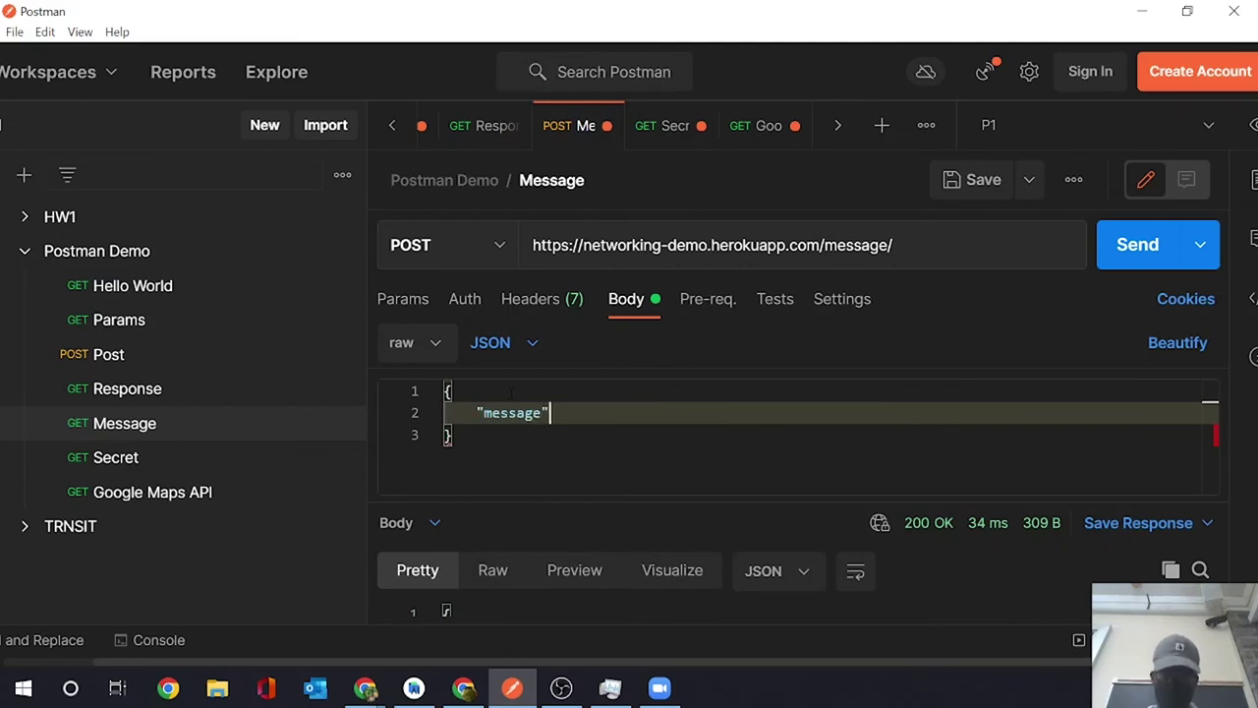
{"action": "type", "text": ": \"Yo"}
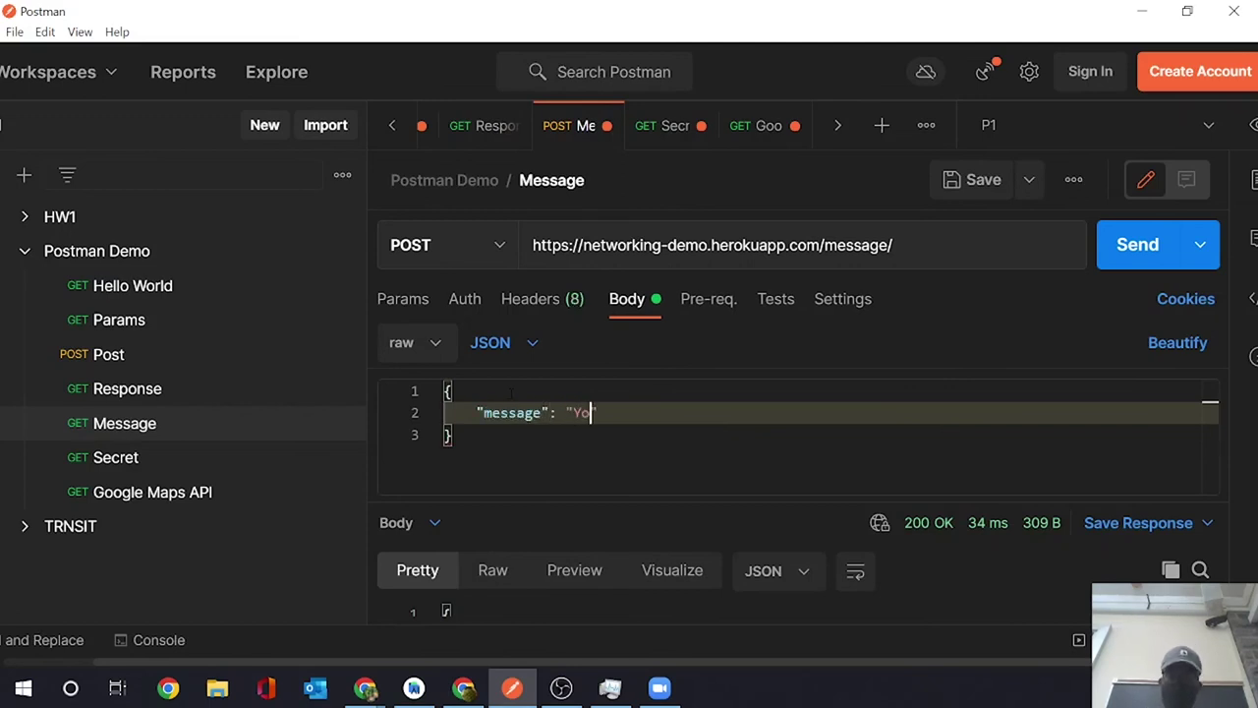
{"action": "type", "text": "u'll ne"}
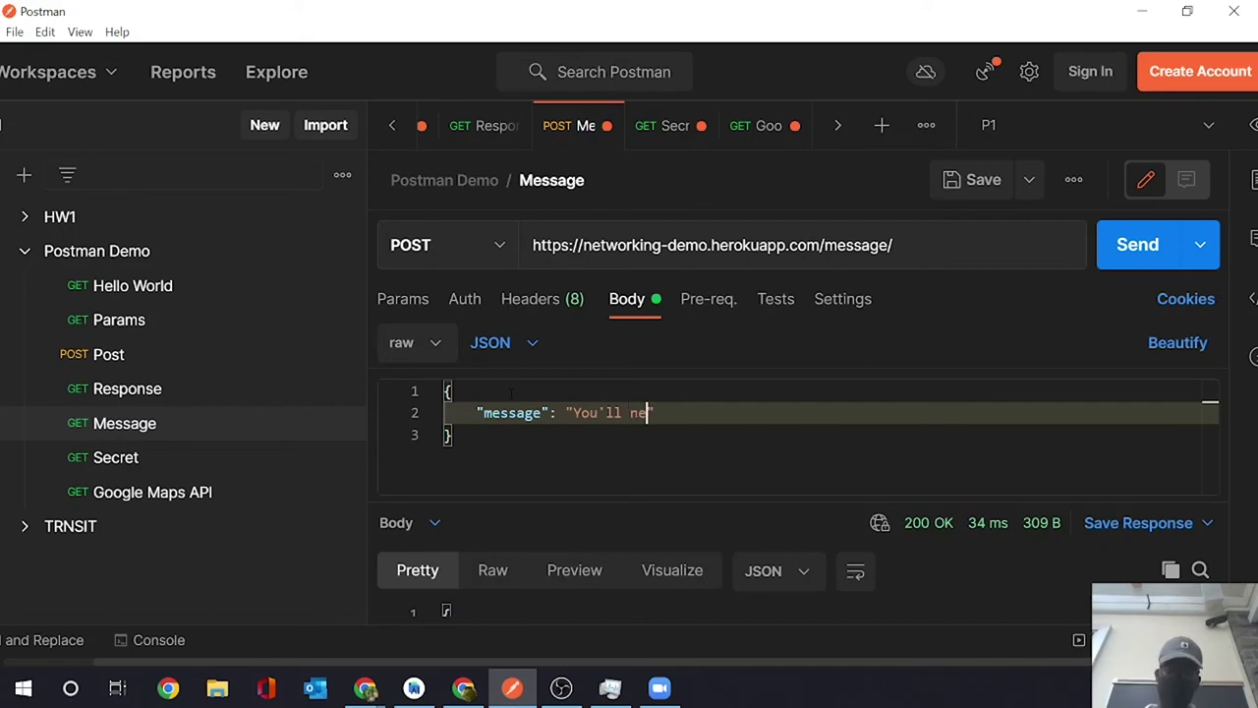
{"action": "type", "text": "ver be able to "}
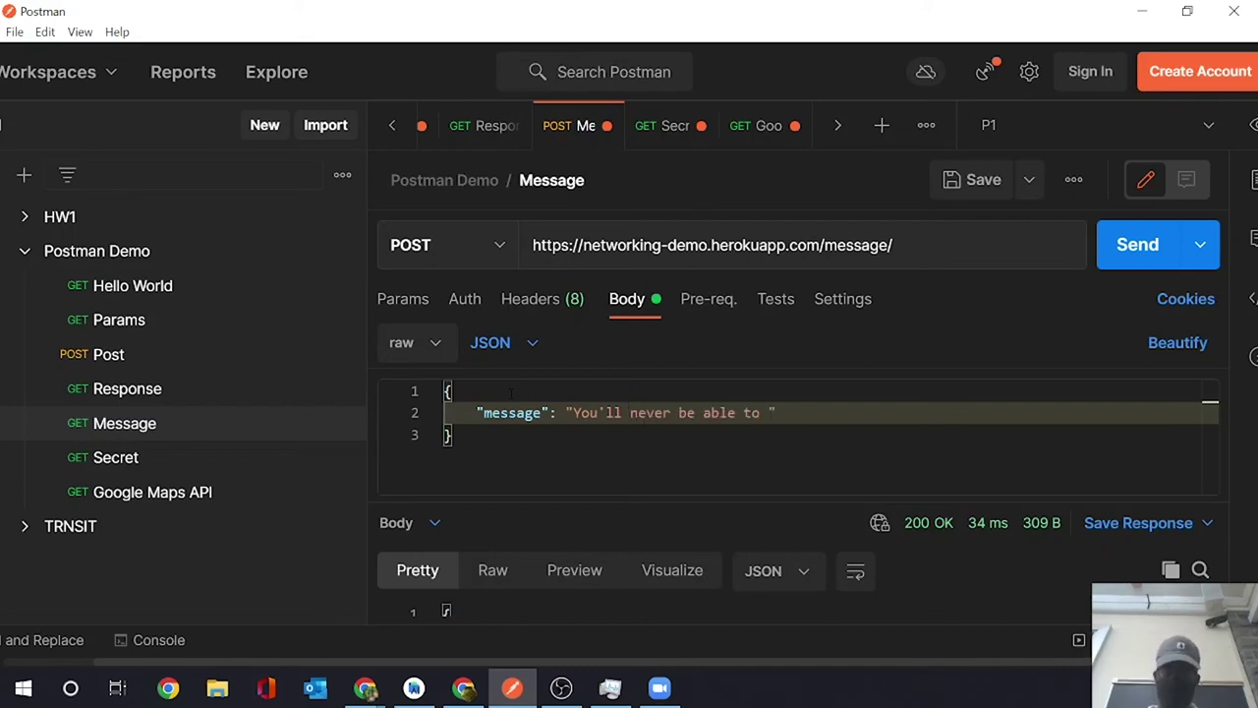
{"action": "type", "text": "crack this"}
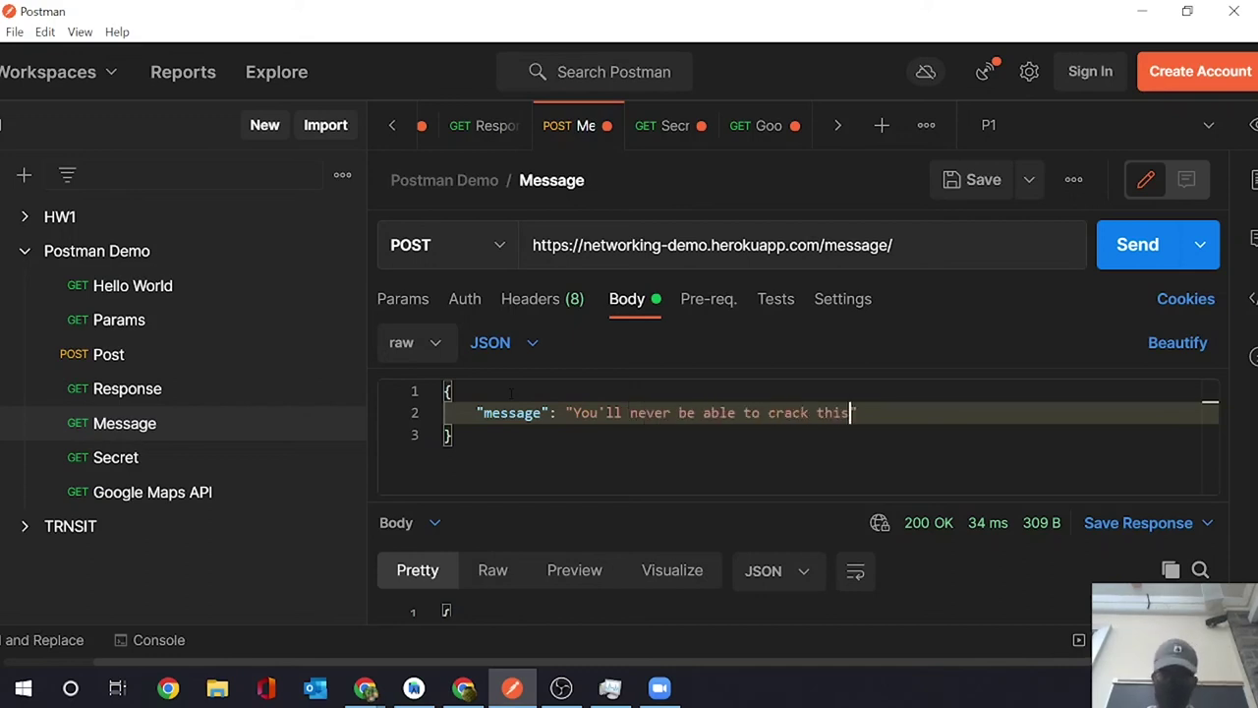
{"action": "type", "text": "!\""}
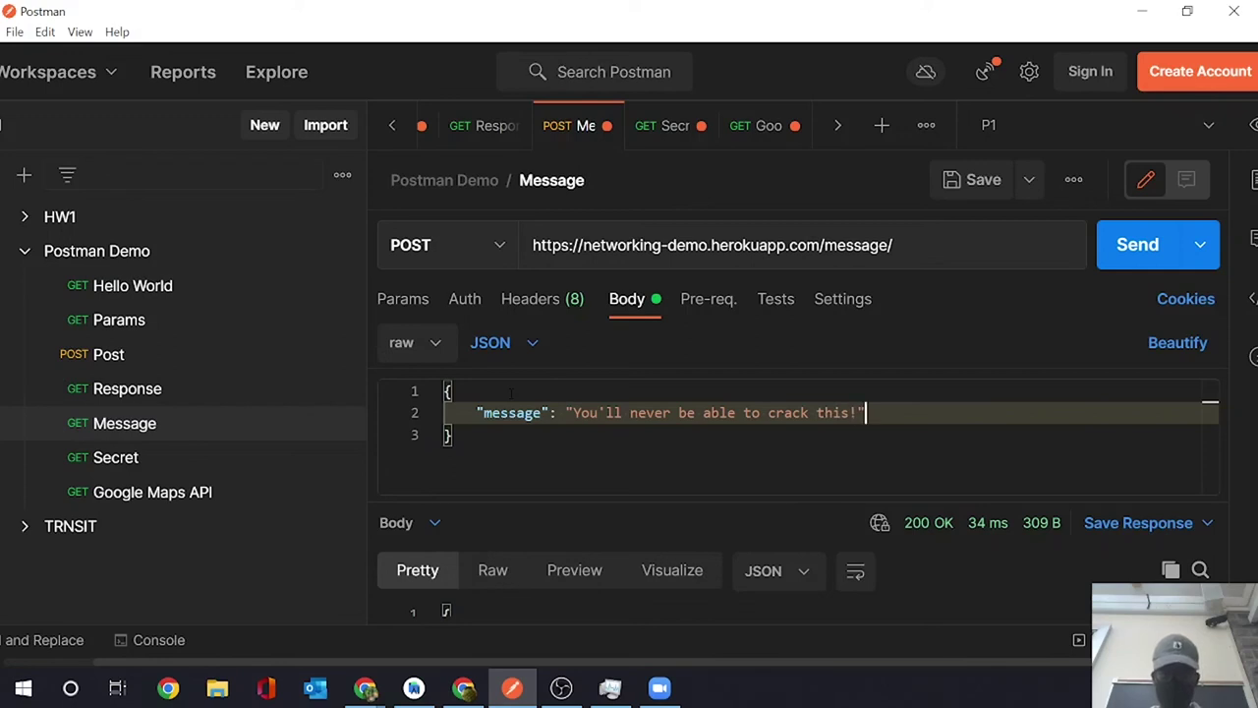
{"action": "key", "text": "Return"}
{"action": "key", "text": "BackSpace"}
{"action": "key", "text": "BackSpace"}
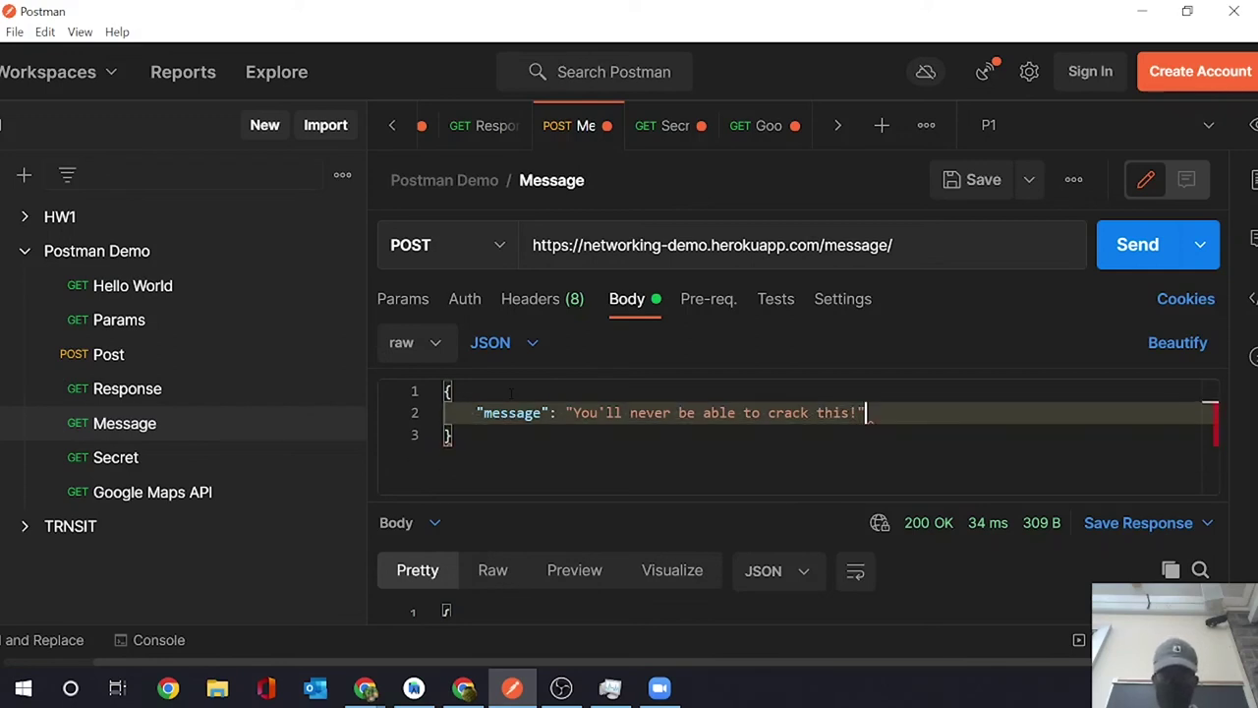
{"action": "type", "text": ","}
{"action": "key", "text": "Return"}
{"action": "type", "text": "\"secre"}
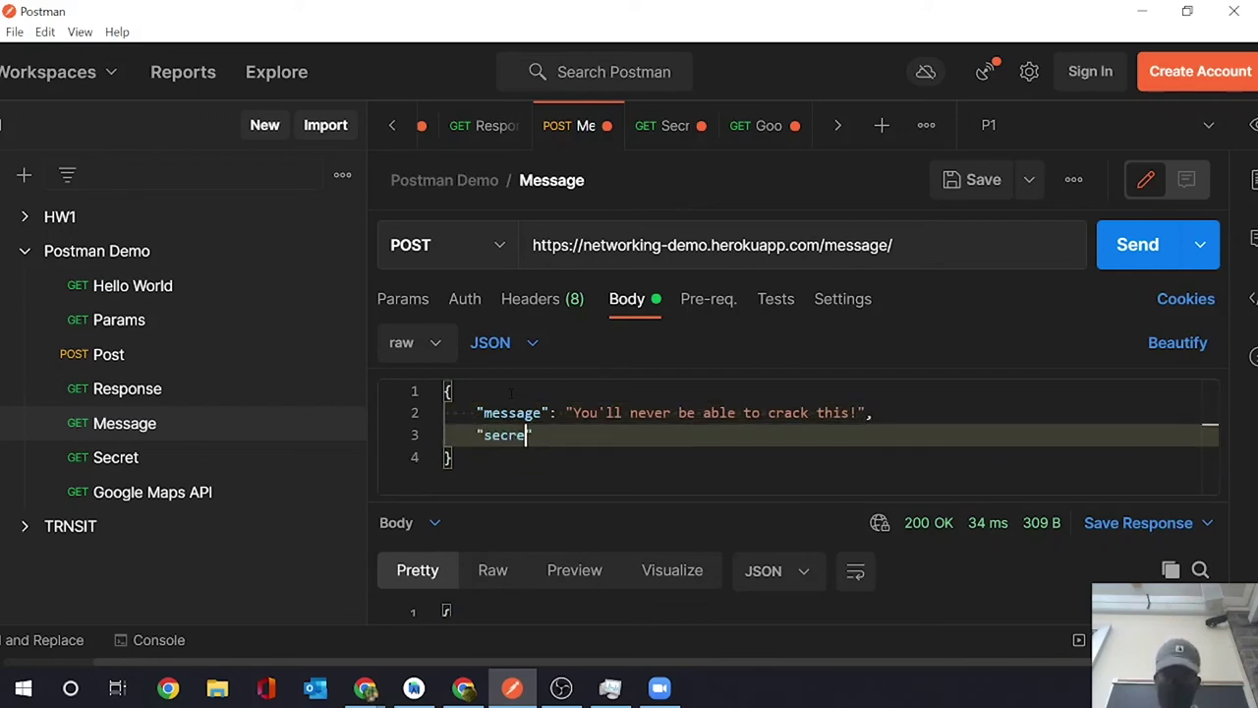
{"action": "type", "text": "t\": \"1_l0v3_n3tw0rk1n9"}
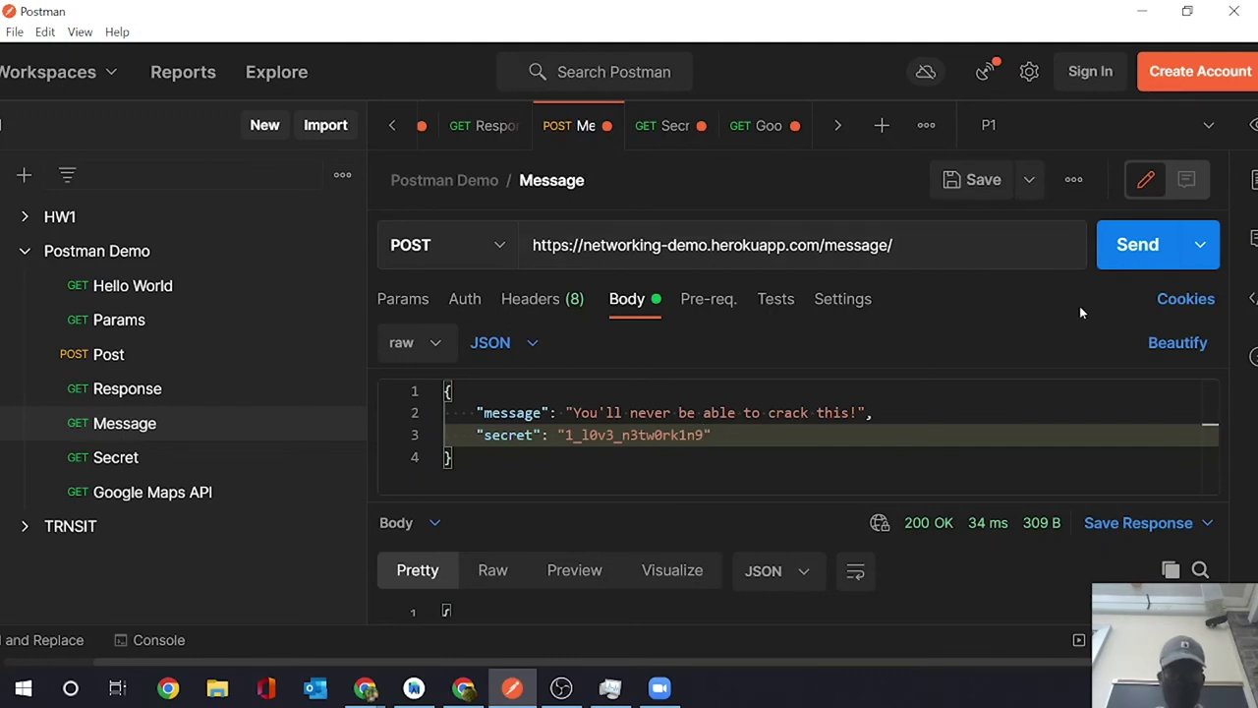
- POST the message, GET it back reading 'You'll never be able to crack this!', then switch to the homework page
{"action": "left_click", "coordinate": [1138, 251]}
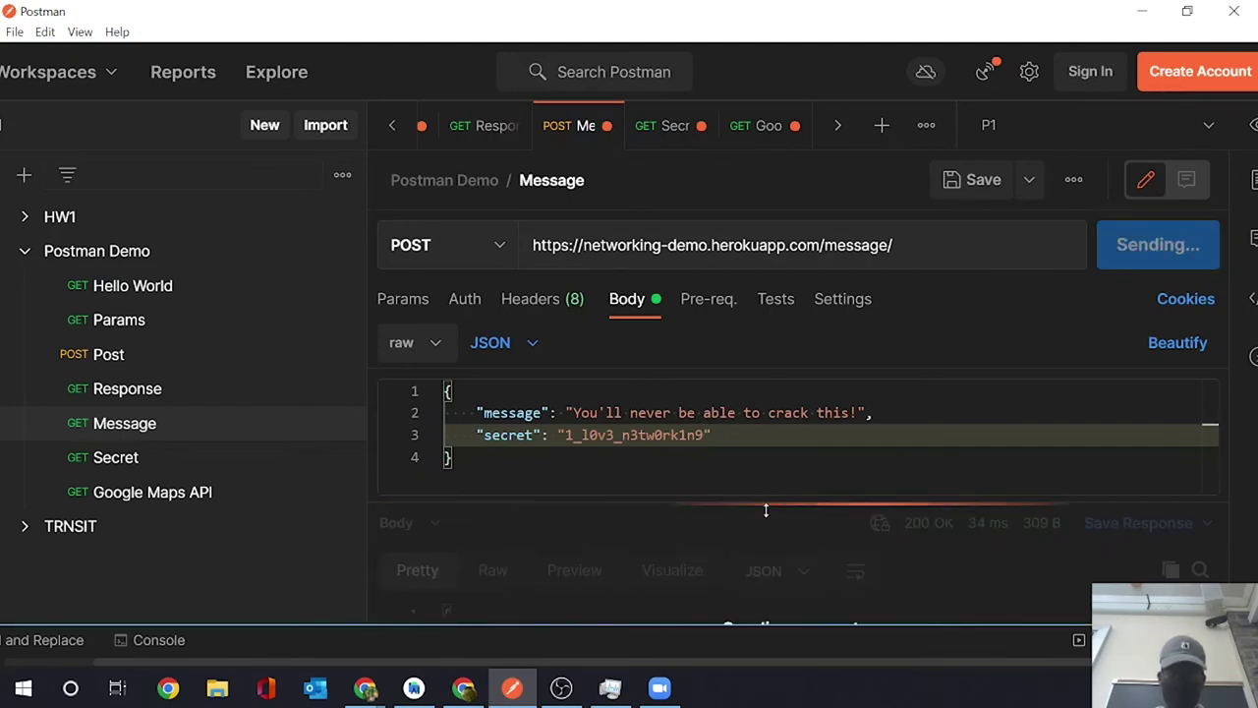
{"action": "left_click_drag", "start_coordinate": [769, 502], "coordinate": [793, 573]}
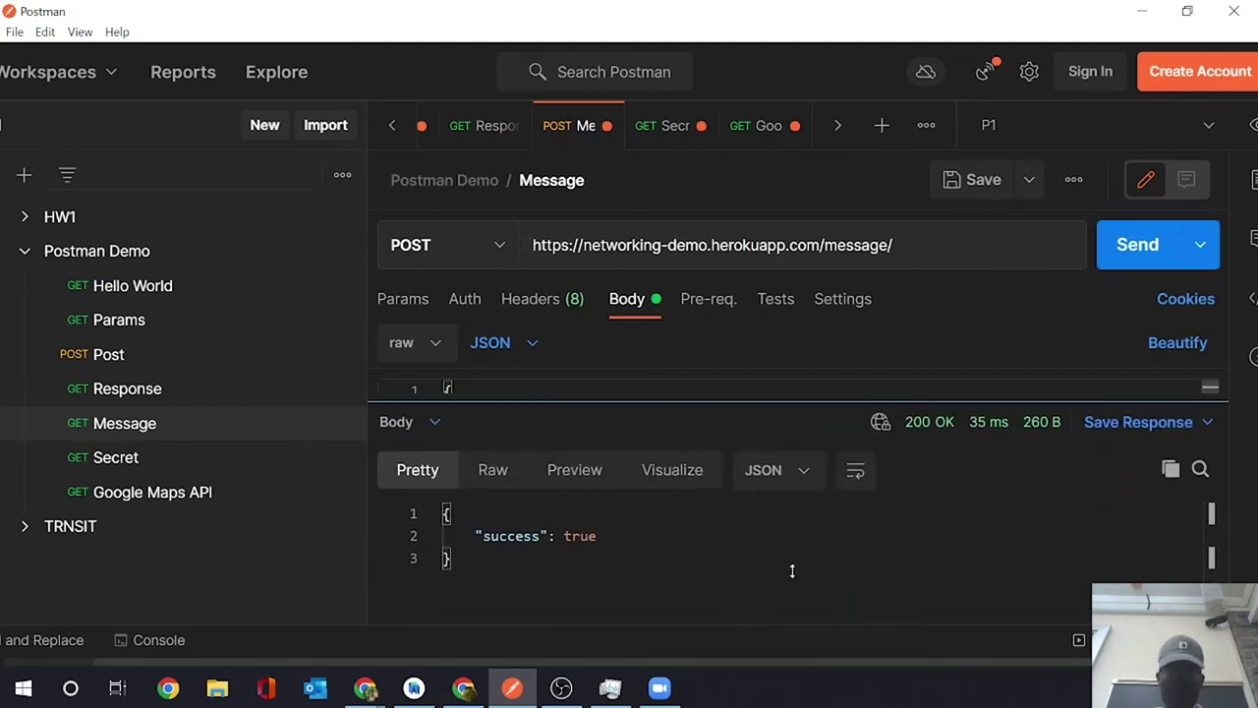
{"action": "left_click", "coordinate": [489, 258]}
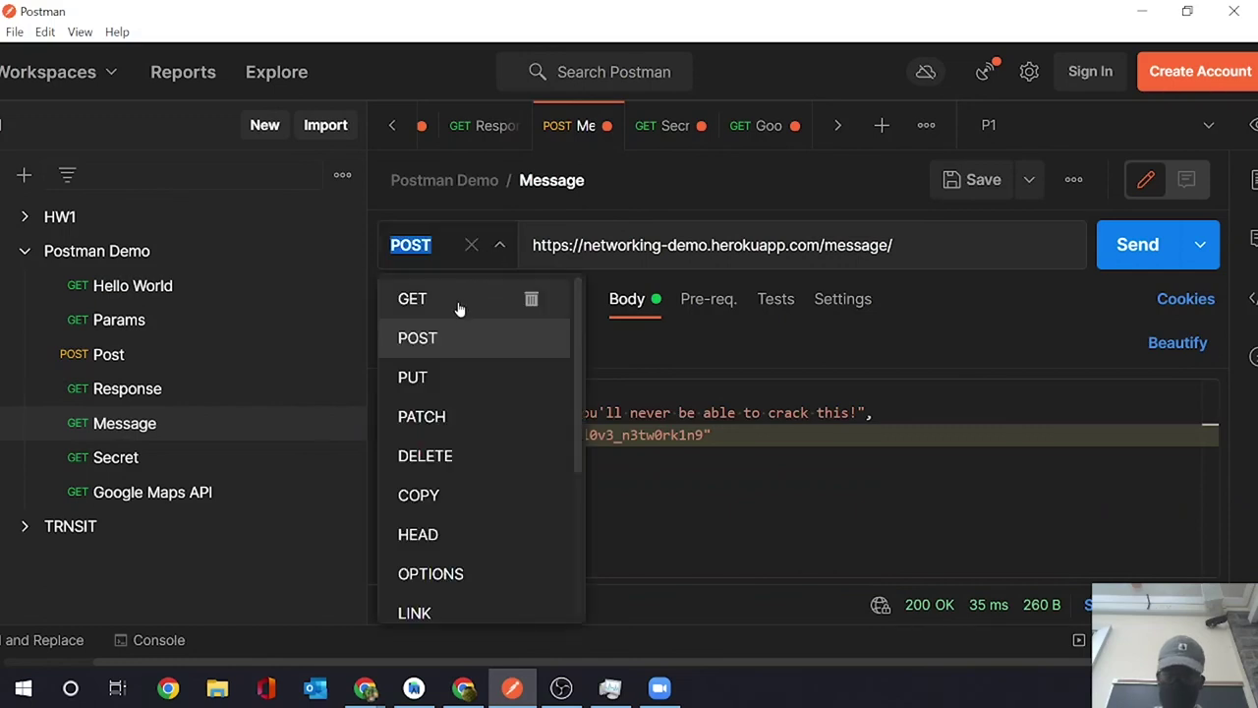
{"action": "left_click", "coordinate": [458, 309]}
{"action": "left_click", "coordinate": [1119, 262]}
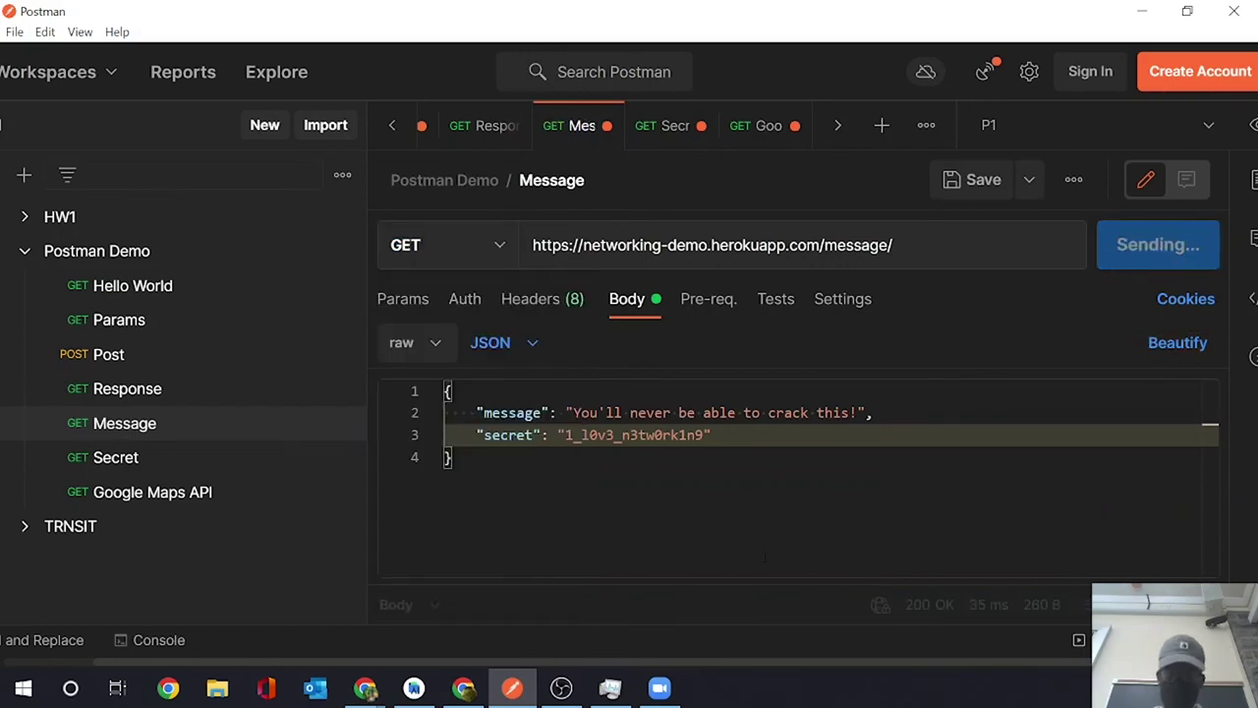
{"action": "left_click_drag", "start_coordinate": [750, 584], "coordinate": [800, 325]}
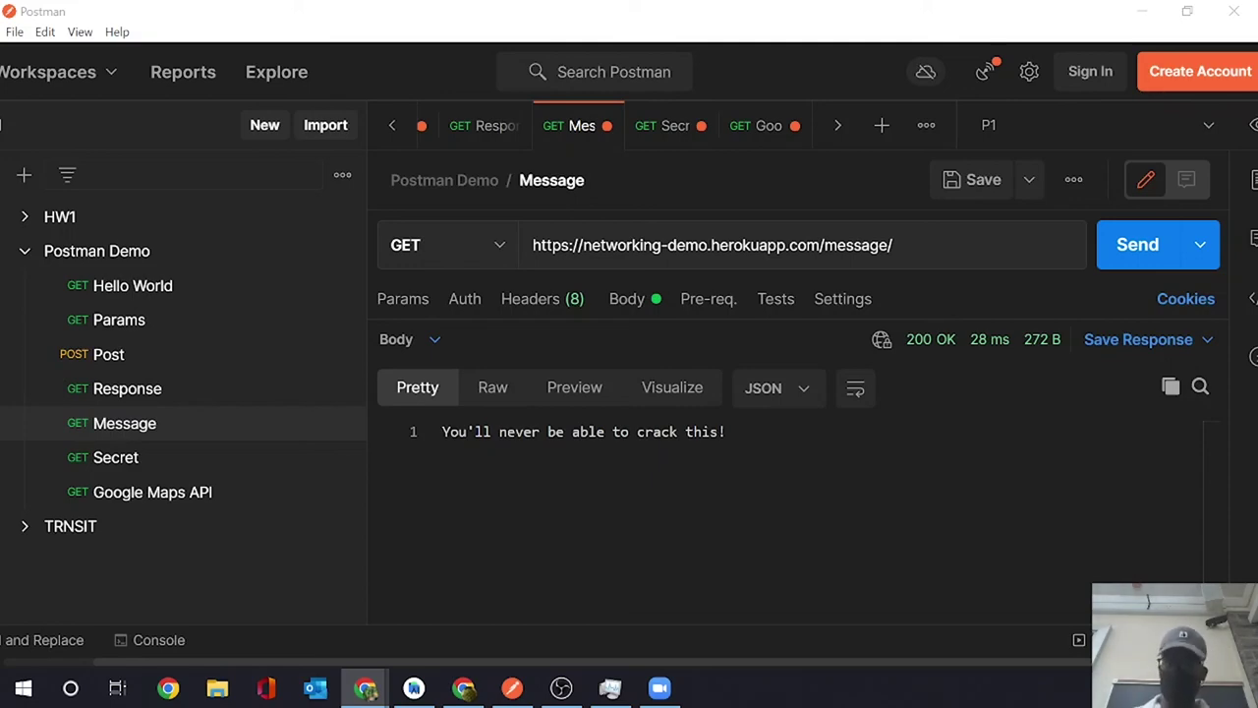
{"action": "key", "text": "alt+Tab"}
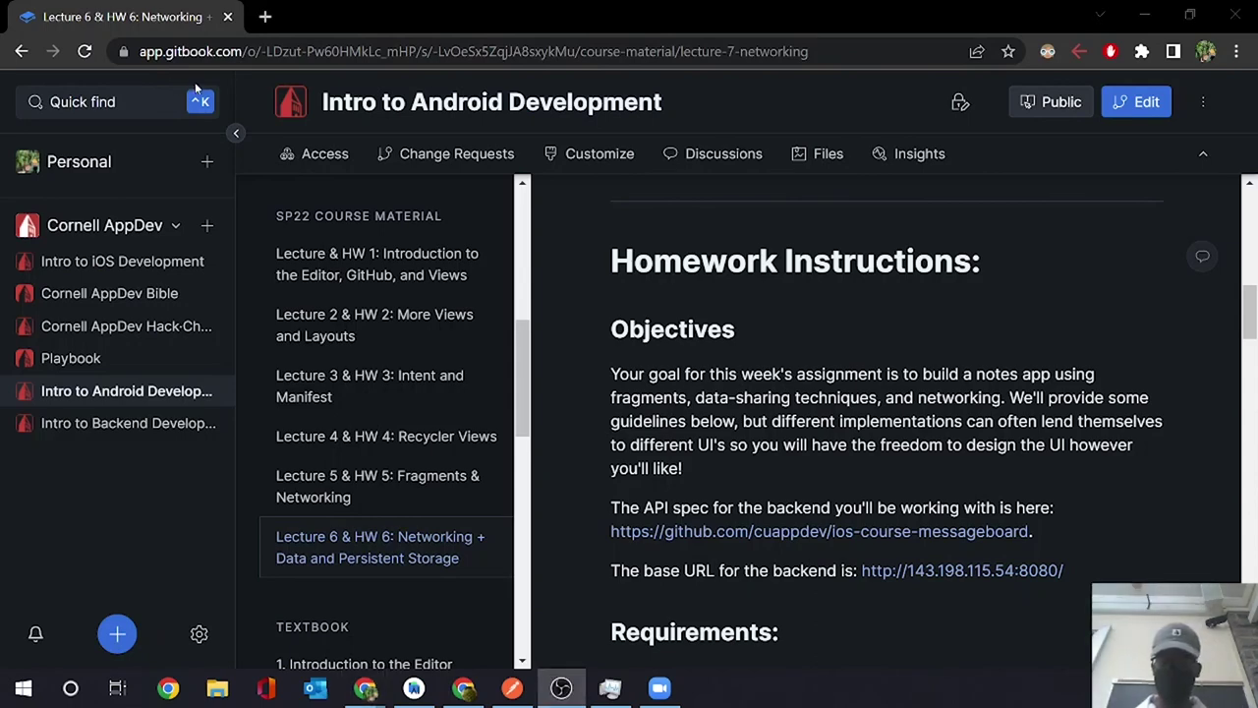
- Hide the GitBook sidebar and open the HW 6 GitHub backend API spec link in a new tab
{"action": "left_click", "coordinate": [236, 135]}
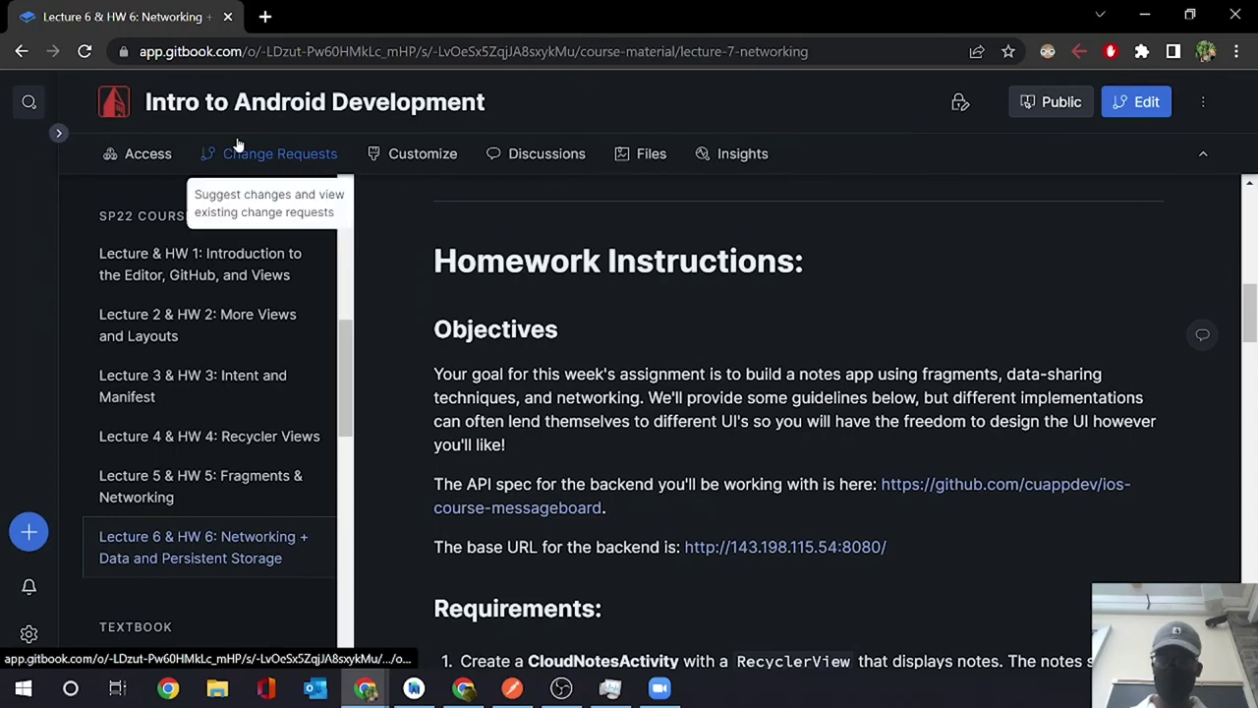
{"action": "scroll", "coordinate": [530, 352], "scroll_direction": "down", "scroll_amount": 2}
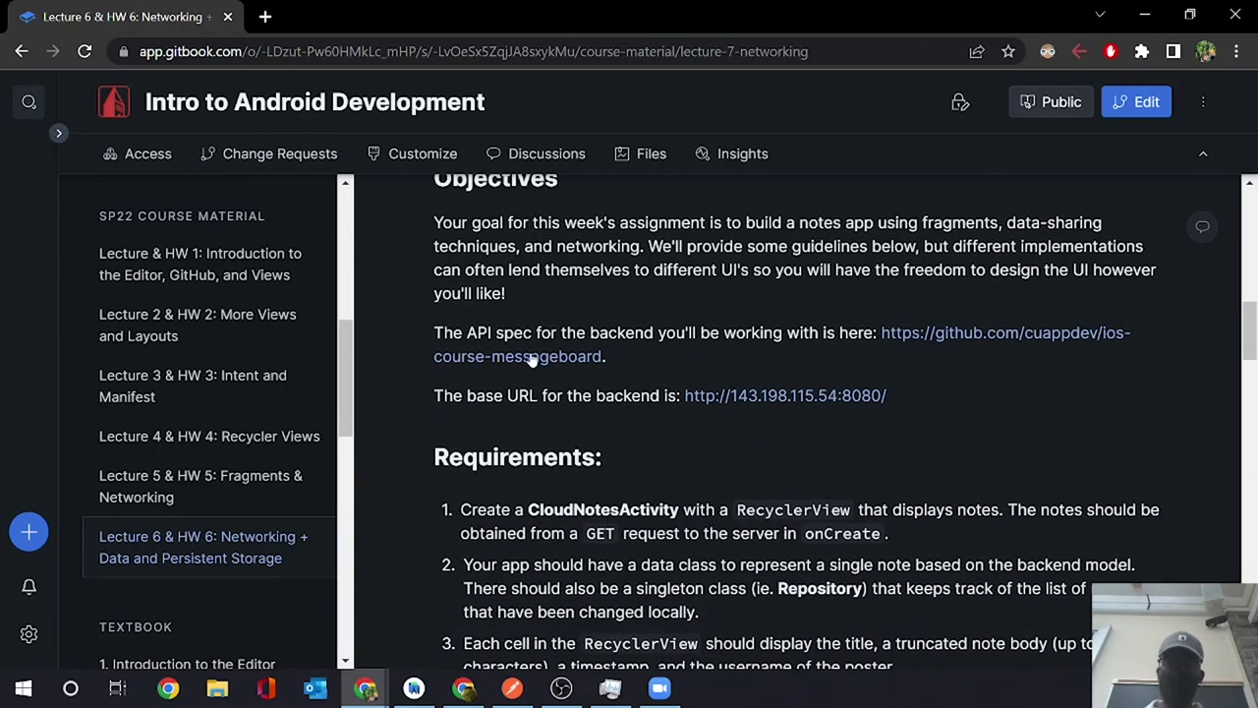
{"action": "right_click", "coordinate": [896, 335]}
{"action": "left_click", "coordinate": [914, 349]}
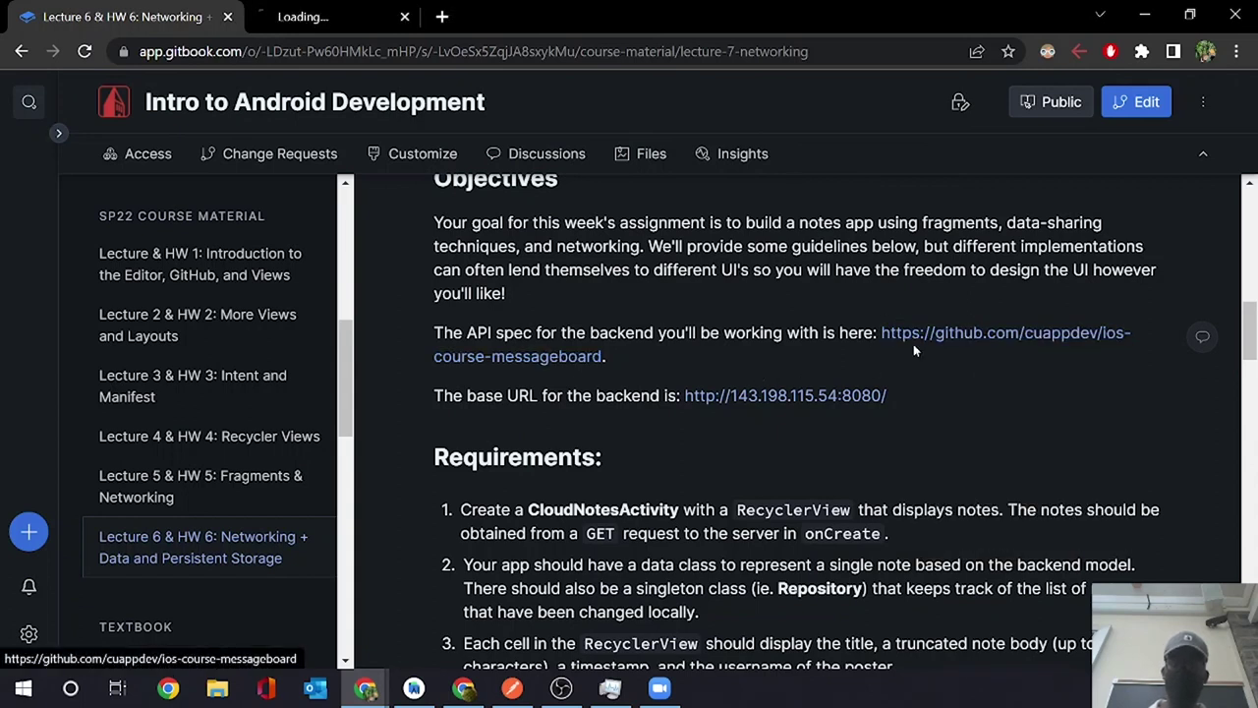
{"action": "left_click", "coordinate": [380, 21]}
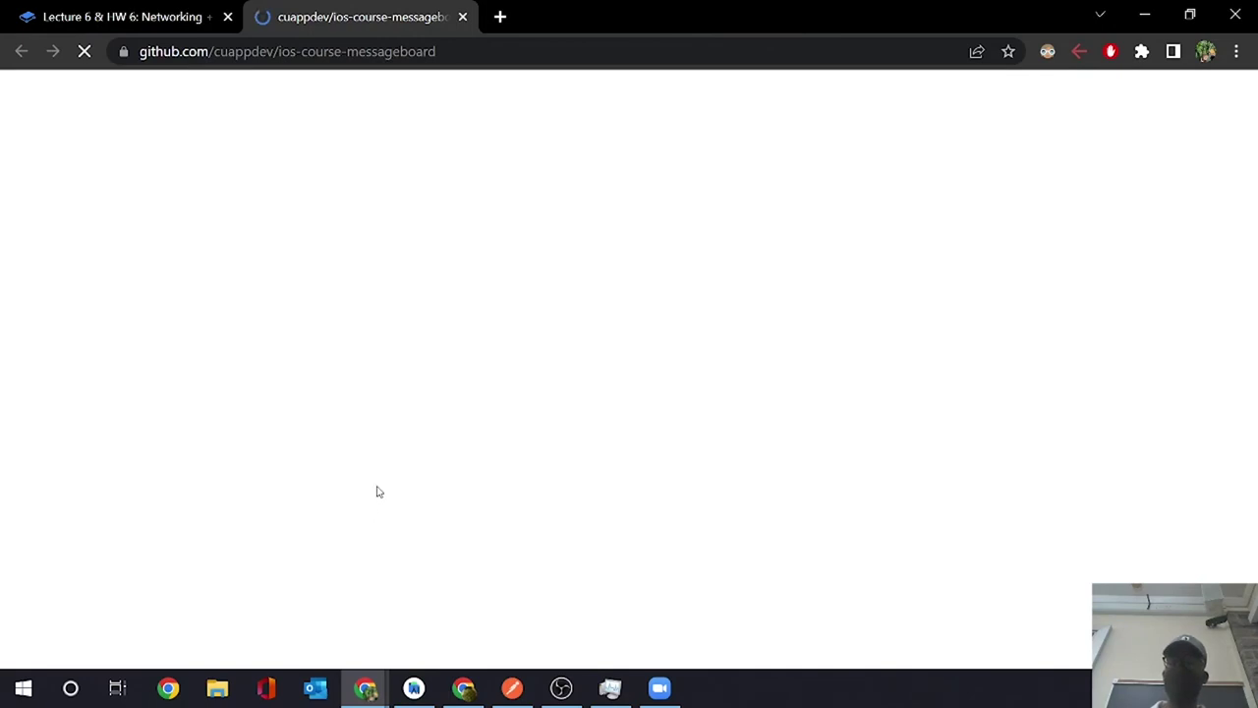
{"action": "scroll", "coordinate": [381, 491], "scroll_direction": "down", "scroll_amount": 7}
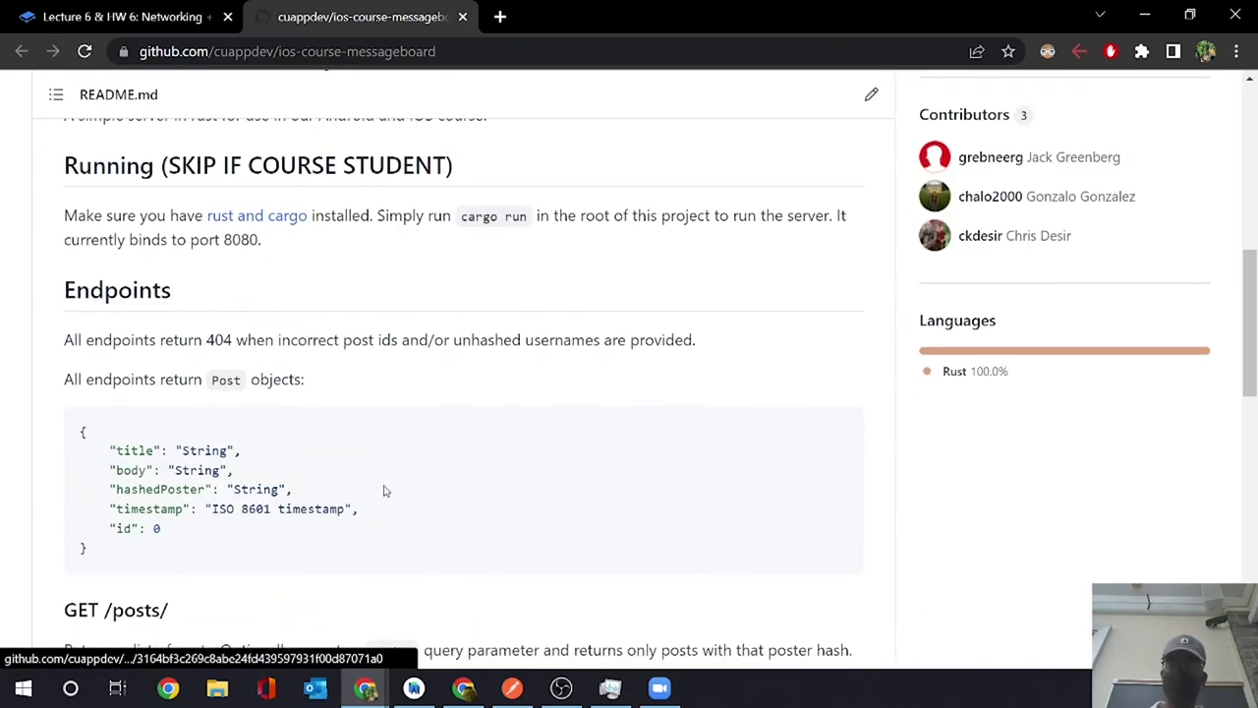
{"action": "scroll", "coordinate": [384, 485], "scroll_direction": "down", "scroll_amount": 7}
{"action": "scroll", "coordinate": [385, 486], "scroll_direction": "down", "scroll_amount": 5}
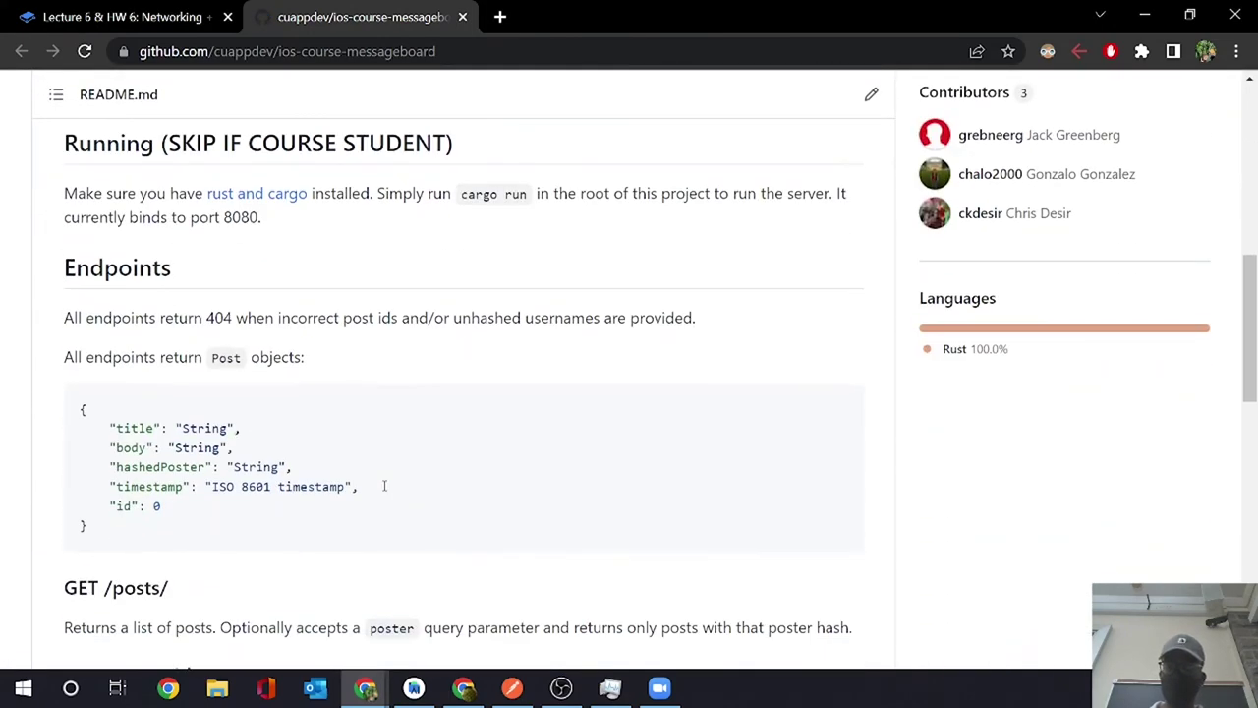
{"action": "scroll", "coordinate": [385, 488], "scroll_direction": "up", "scroll_amount": 3}
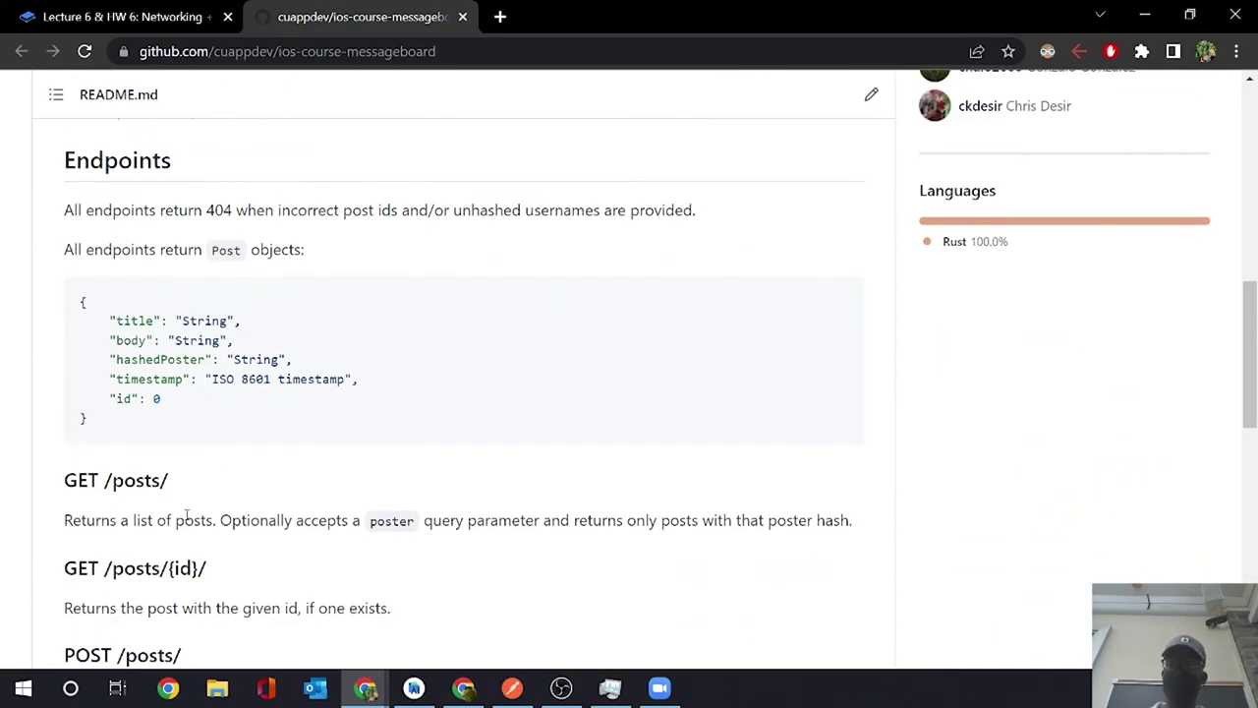
{"action": "scroll", "coordinate": [177, 514], "scroll_direction": "down", "scroll_amount": 10}
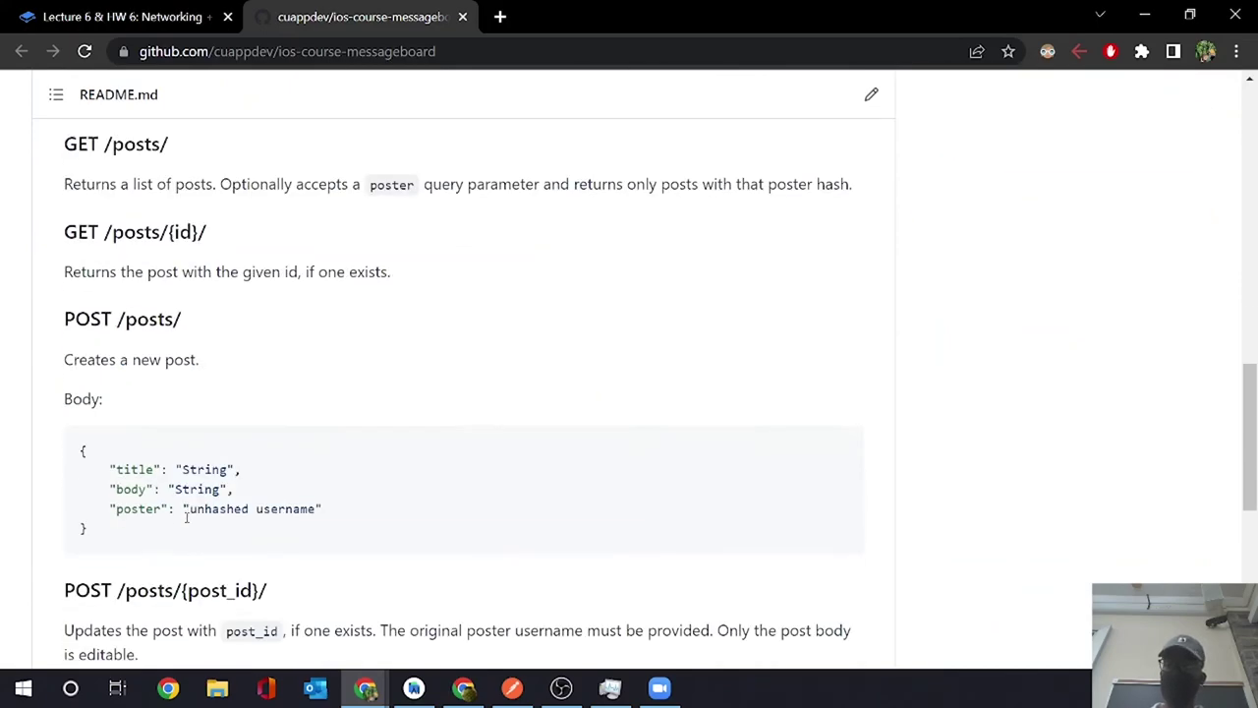
{"action": "left_click", "coordinate": [128, 28]}
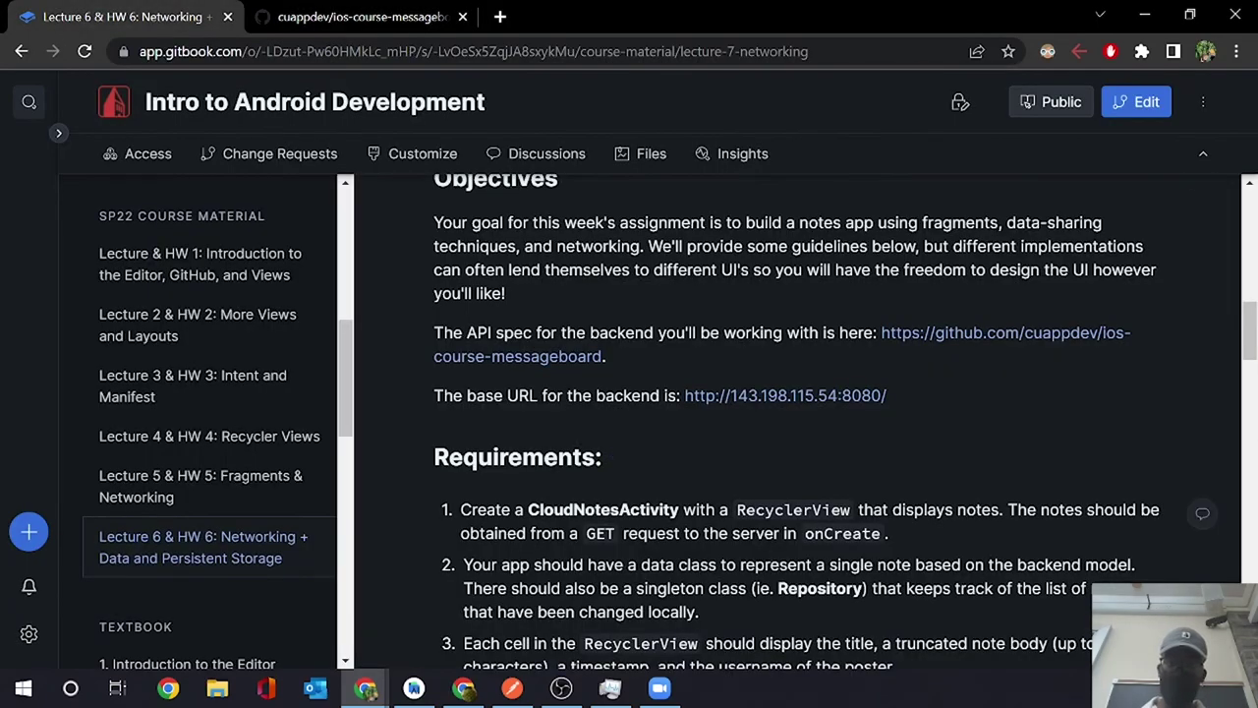
- Scroll the HW 6 page past the seven CloudNotes requirements and challenge problems to References
{"action": "scroll", "coordinate": [796, 421], "scroll_direction": "down", "scroll_amount": 3}
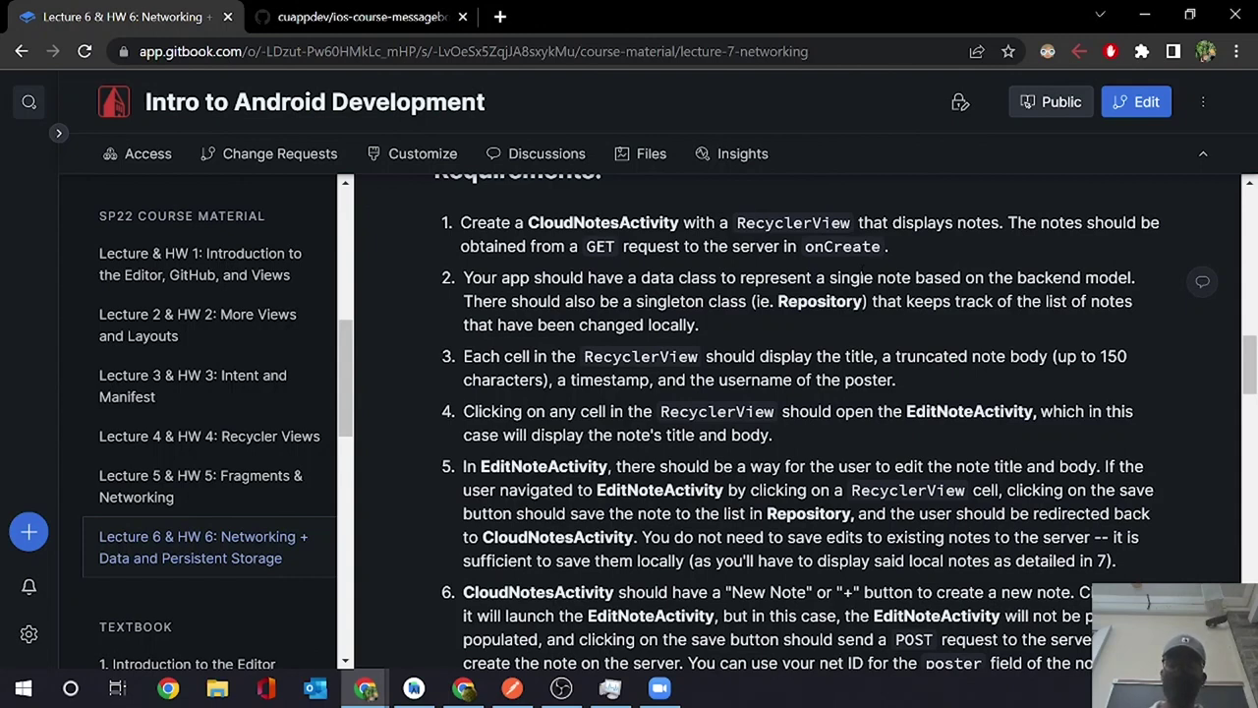
{"action": "scroll", "coordinate": [794, 619], "scroll_direction": "down", "scroll_amount": 2}
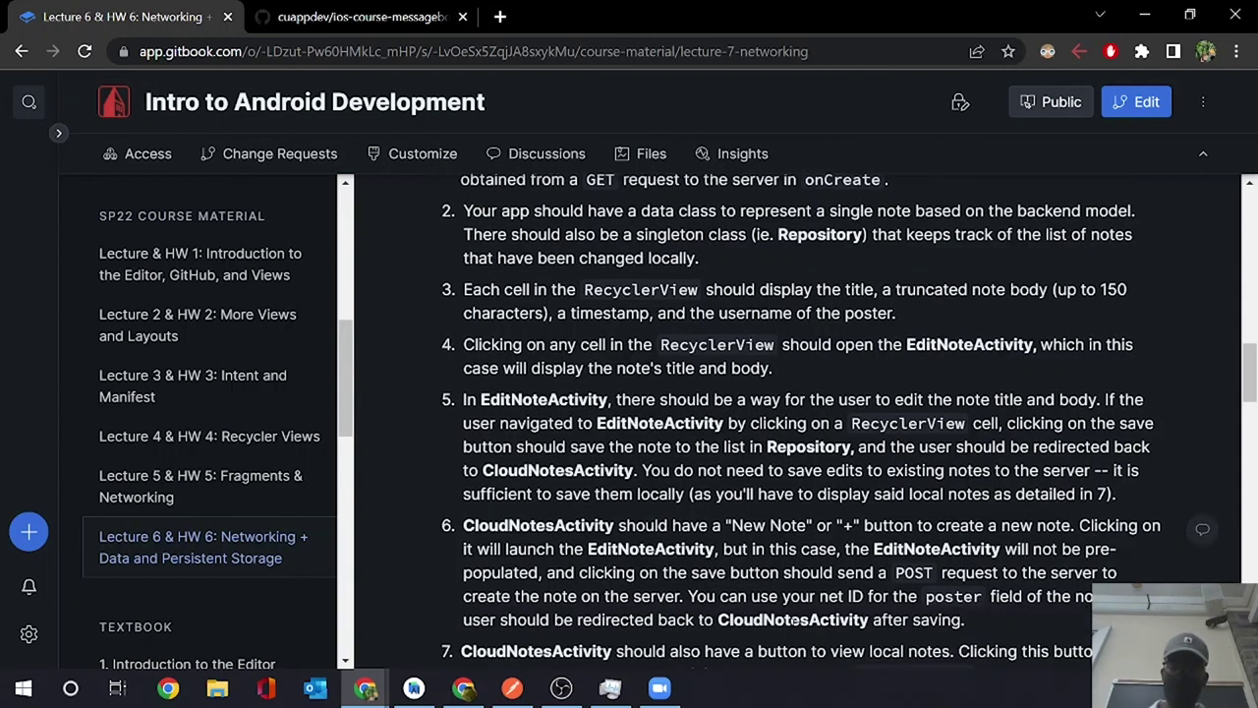
{"action": "scroll", "coordinate": [793, 624], "scroll_direction": "down", "scroll_amount": 3}
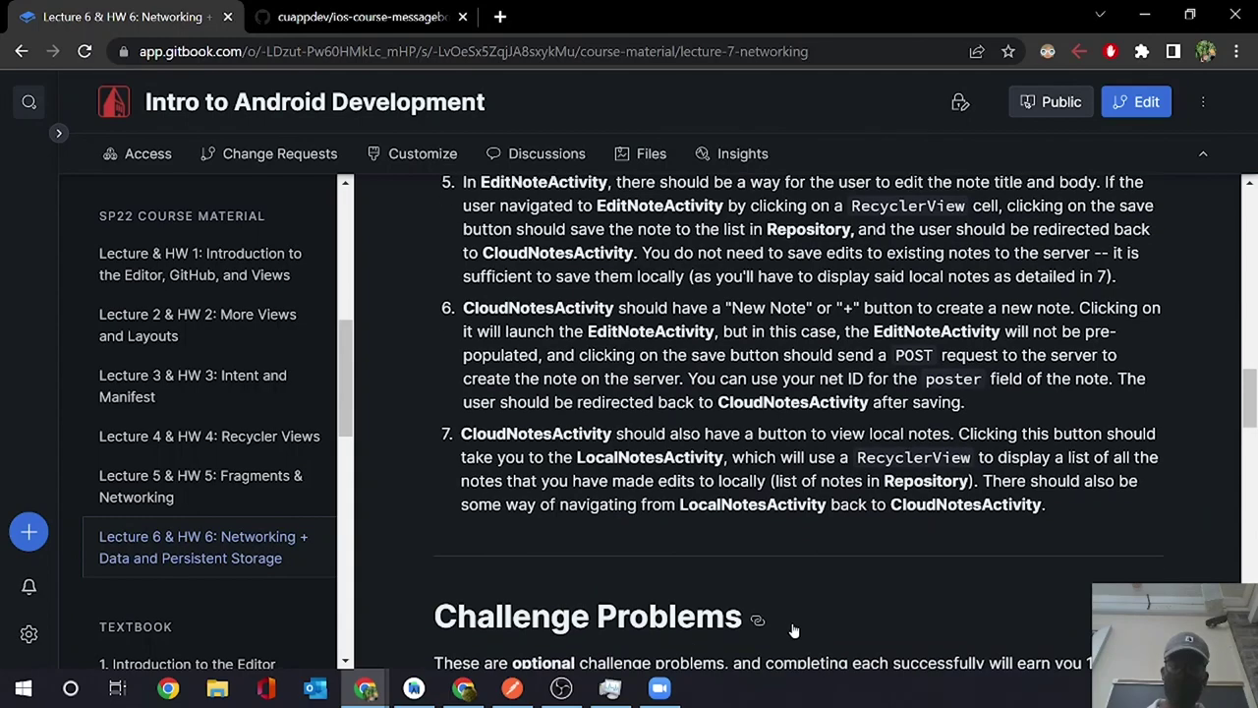
{"action": "scroll", "coordinate": [794, 630], "scroll_direction": "down", "scroll_amount": 3}
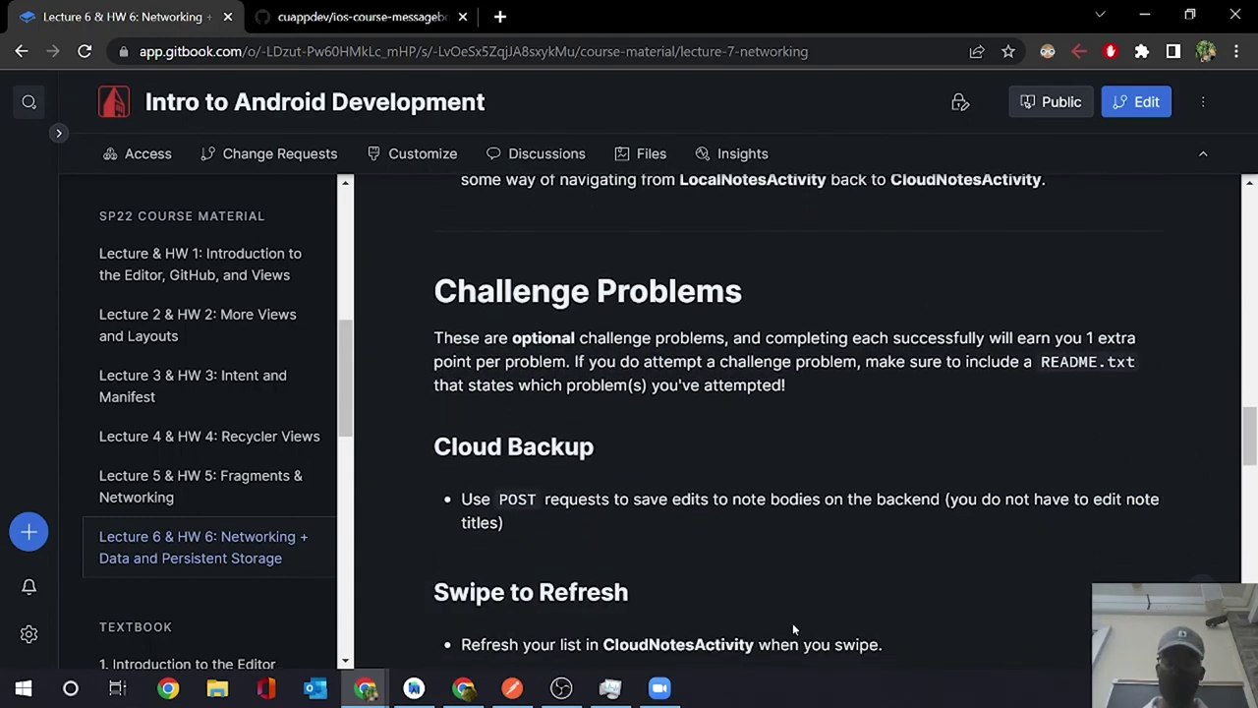
{"action": "scroll", "coordinate": [794, 629], "scroll_direction": "down", "scroll_amount": 10}
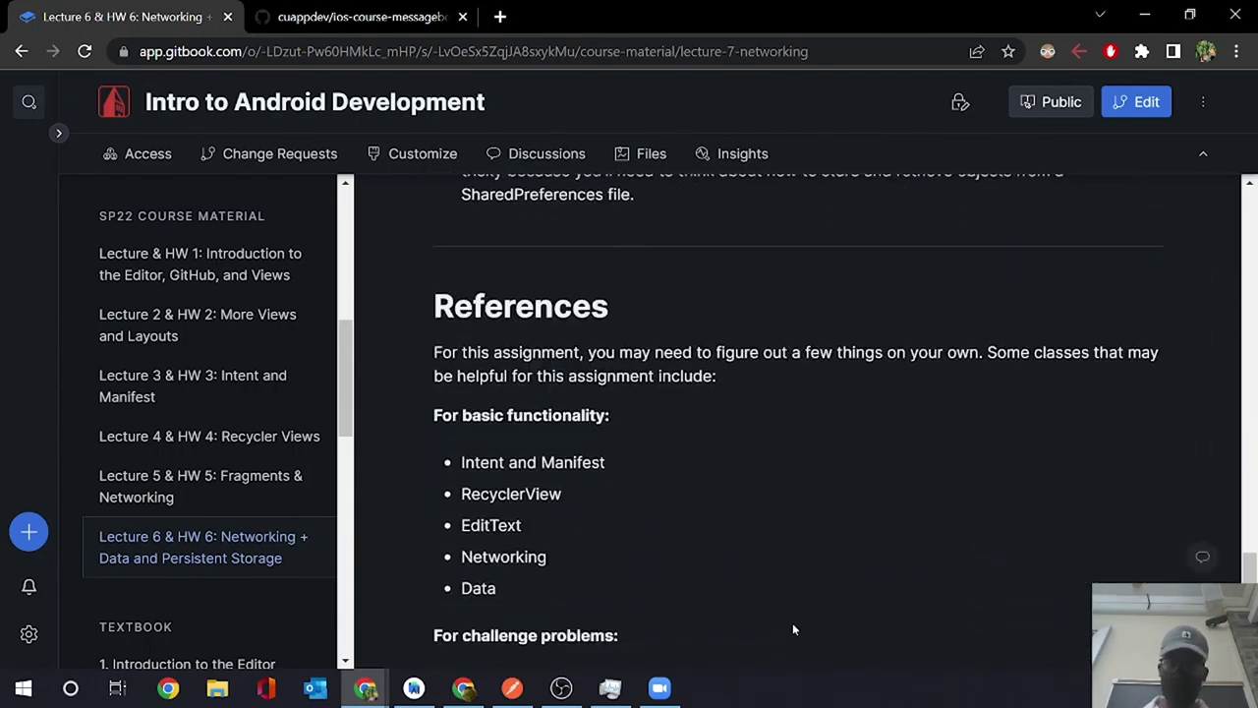
{"action": "scroll", "coordinate": [794, 629], "scroll_direction": "up", "scroll_amount": 3}
{"action": "scroll", "coordinate": [794, 629], "scroll_direction": "down", "scroll_amount": 1}
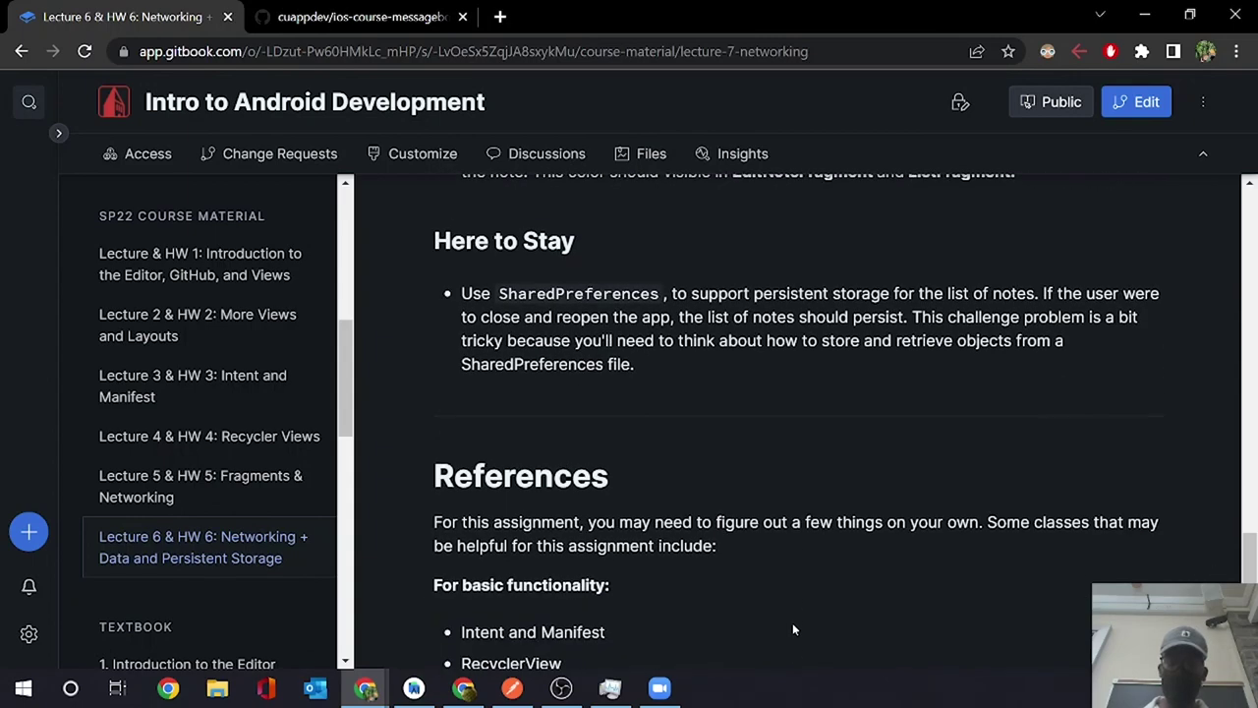